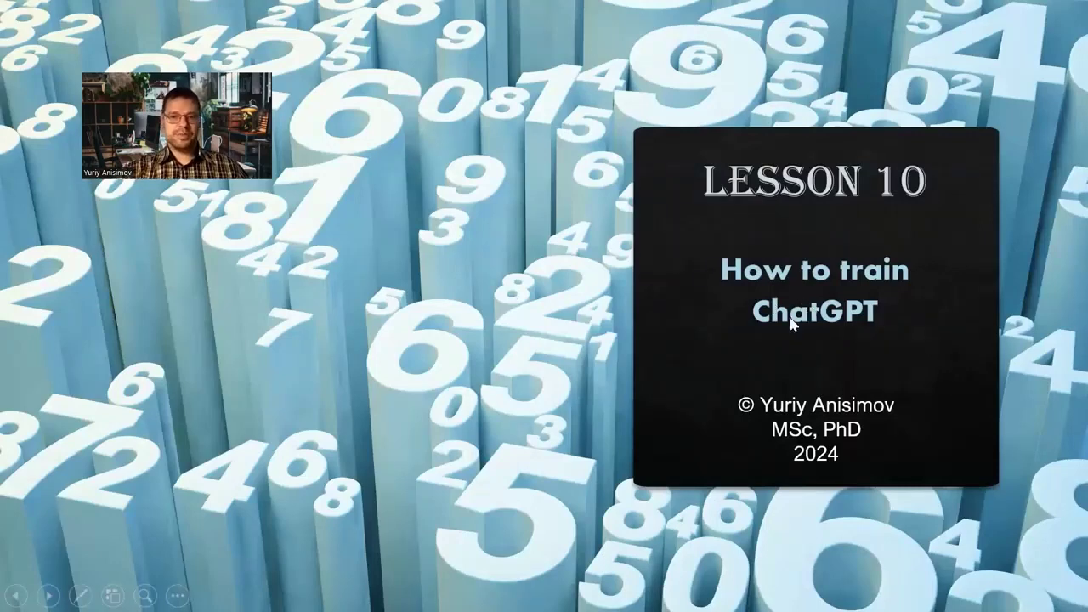
Step: Advance the slideshow past the Lesson 10 title slide to the Training slide
left_click(784, 327)
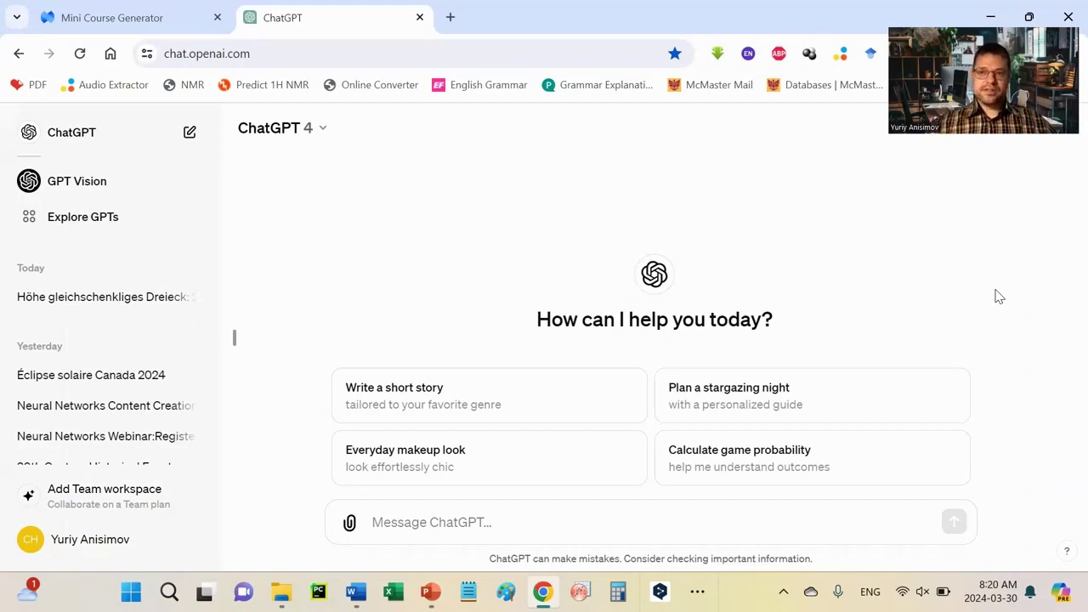
Step: Switch the chat to GPT-3.5 and ask 'Do you know who is' the lecturer
left_click(438, 527)
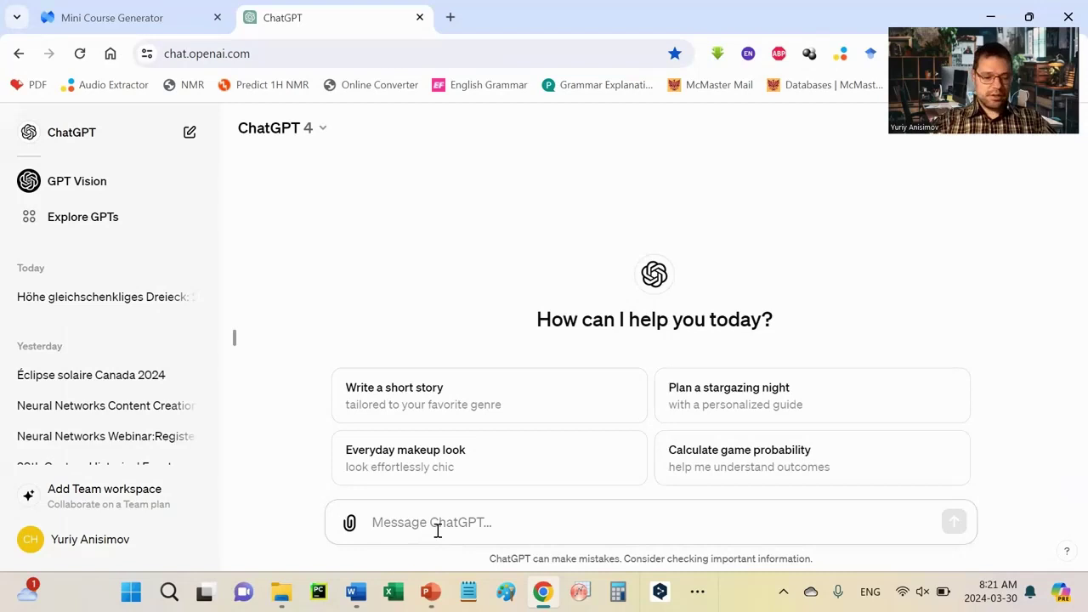
type("Do")
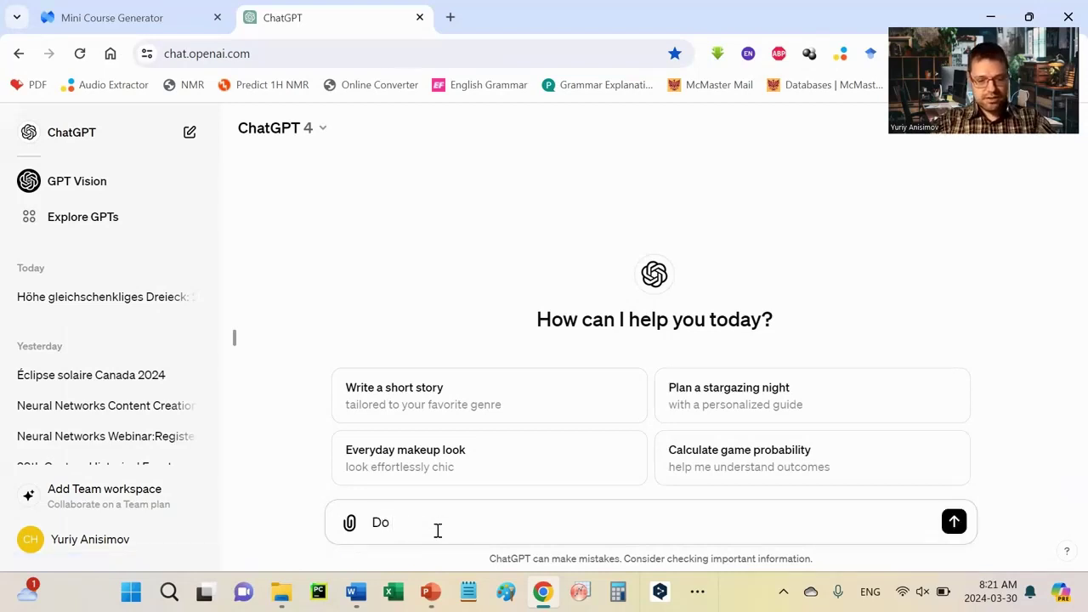
type(" you know")
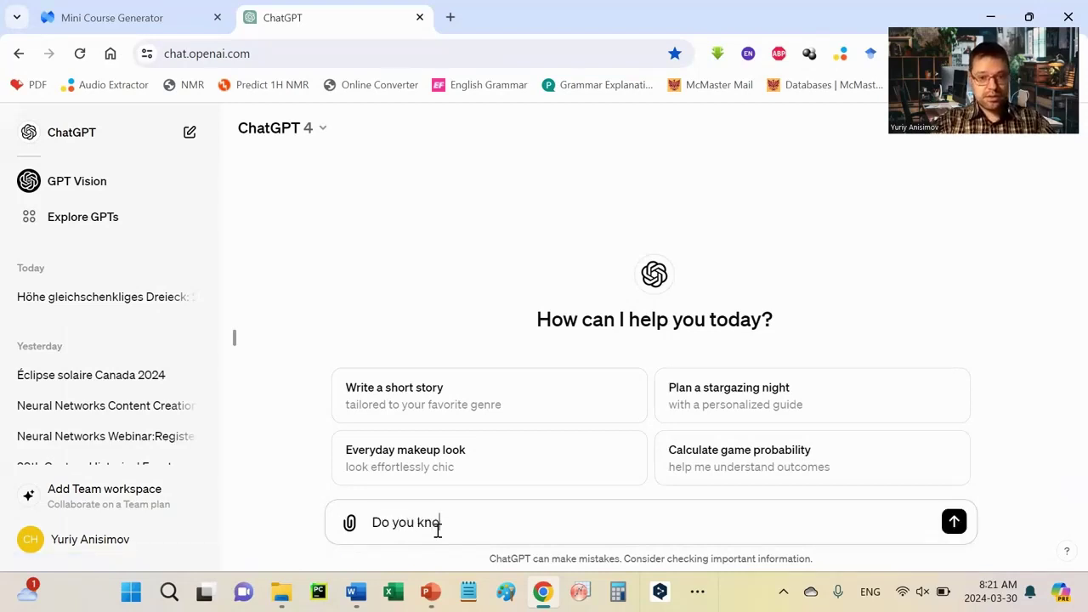
left_click(323, 128)
left_click(304, 293)
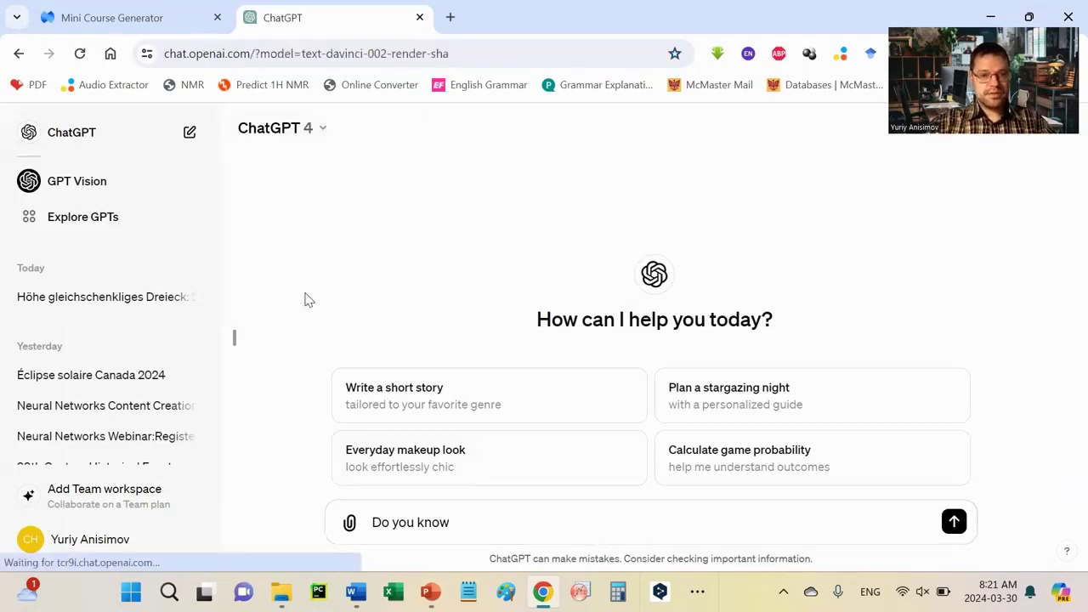
type("wh")
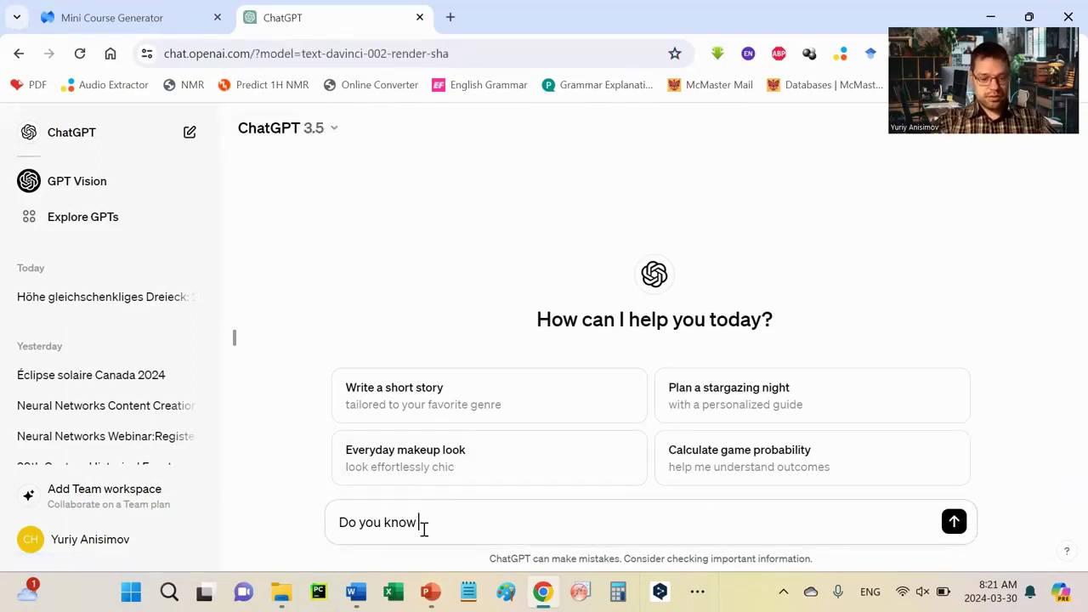
type("o is")
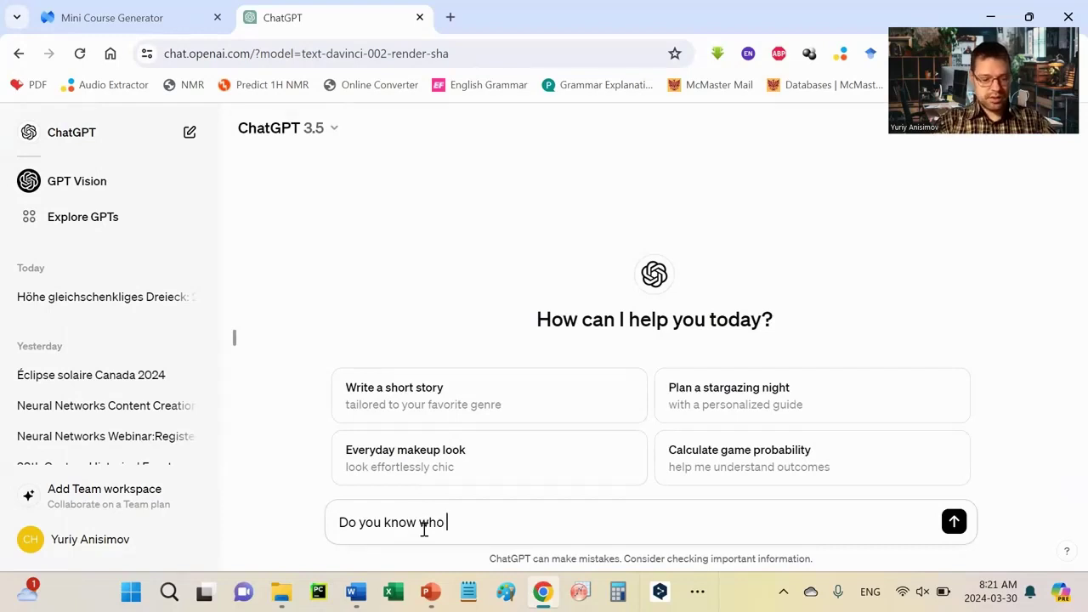
type(" Yuriy An")
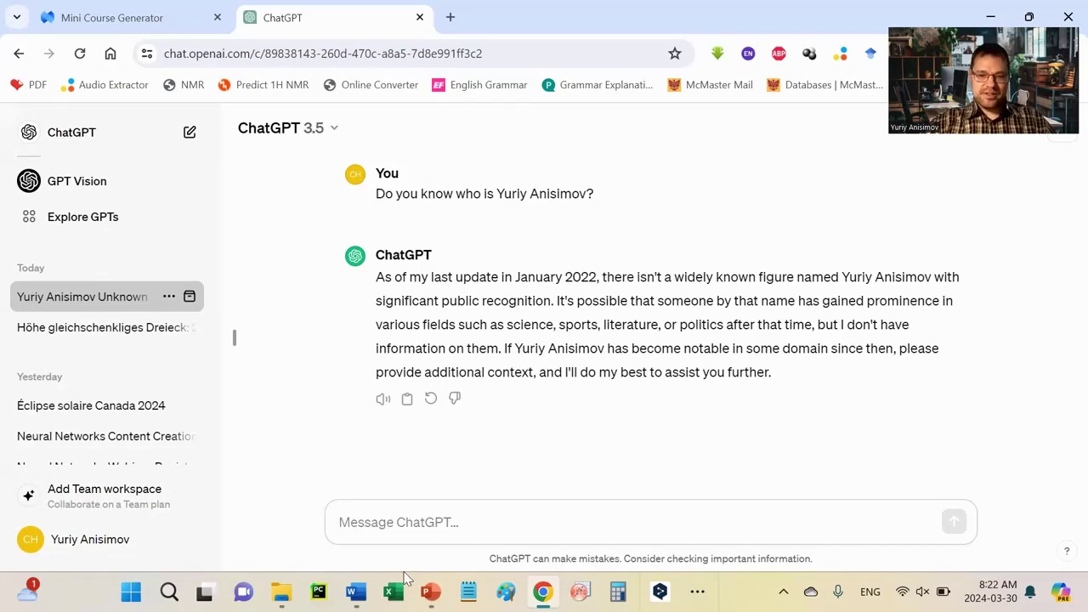
Step: Copy the entire CV document from Word
left_click(356, 592)
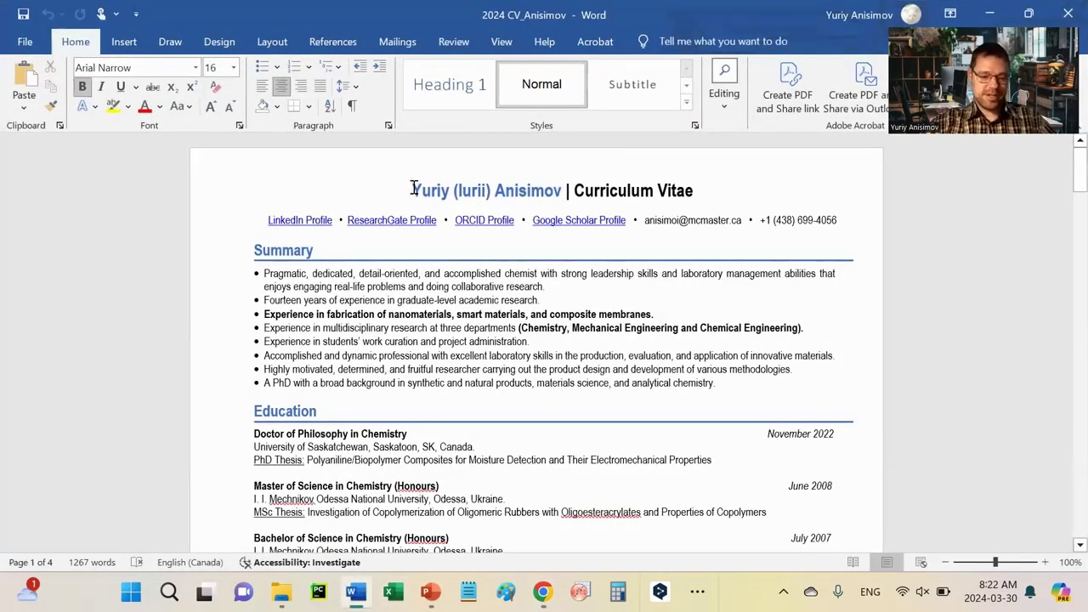
key("ctrl+a")
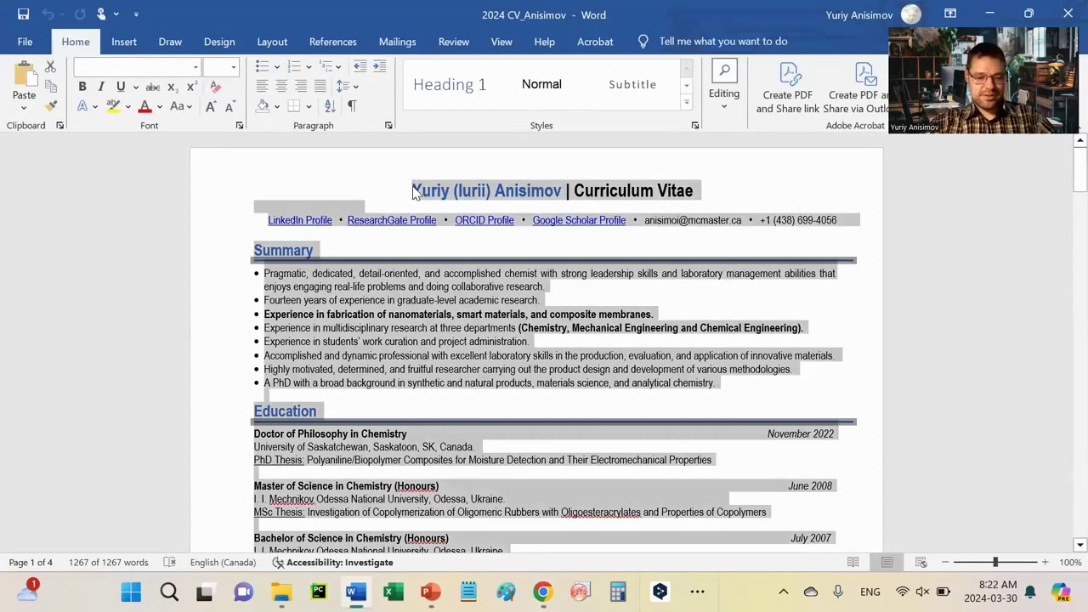
key("ctrl+c")
Step: Paste the CV into the ChatGPT message, add 'Now, do you know who…' and read the reply
left_click(542, 592)
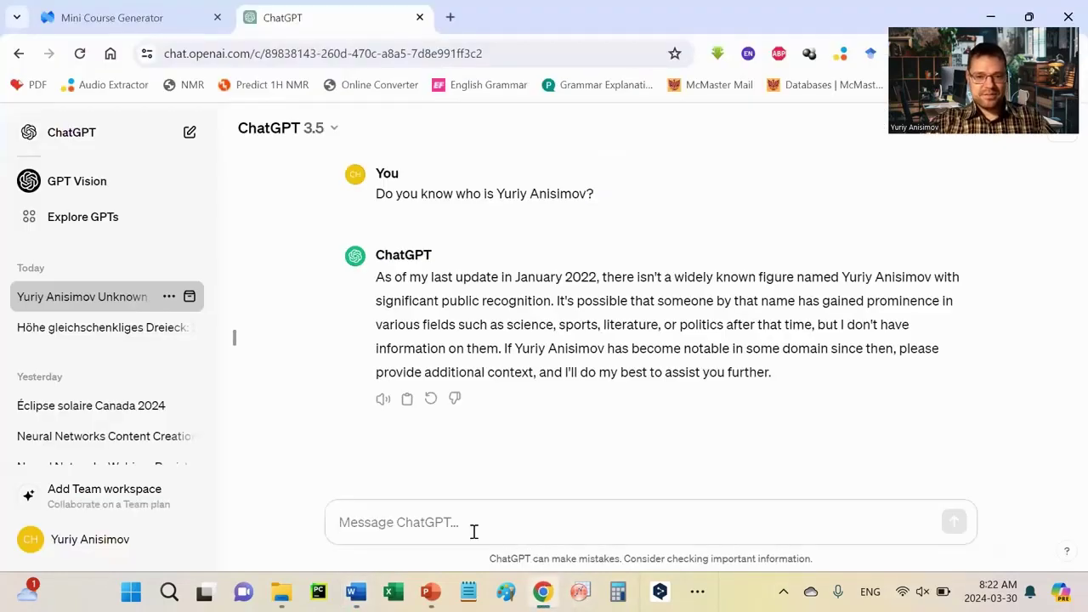
key("ctrl+v")
scroll(482, 463, "up", 10)
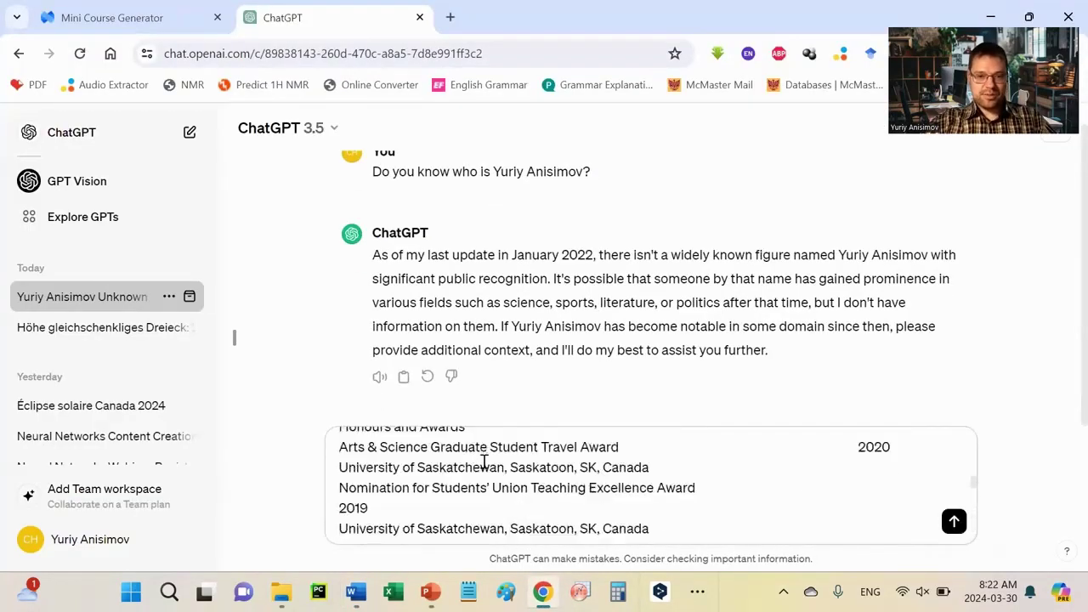
scroll(484, 461, "up", 10)
scroll(485, 459, "down", 20)
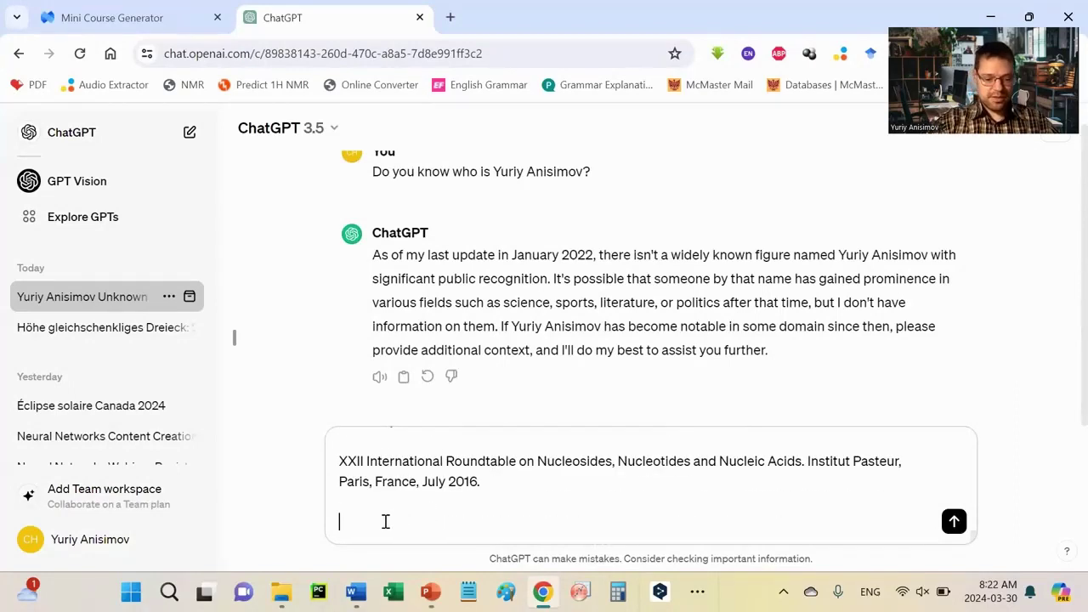
type("Now, do you kn")
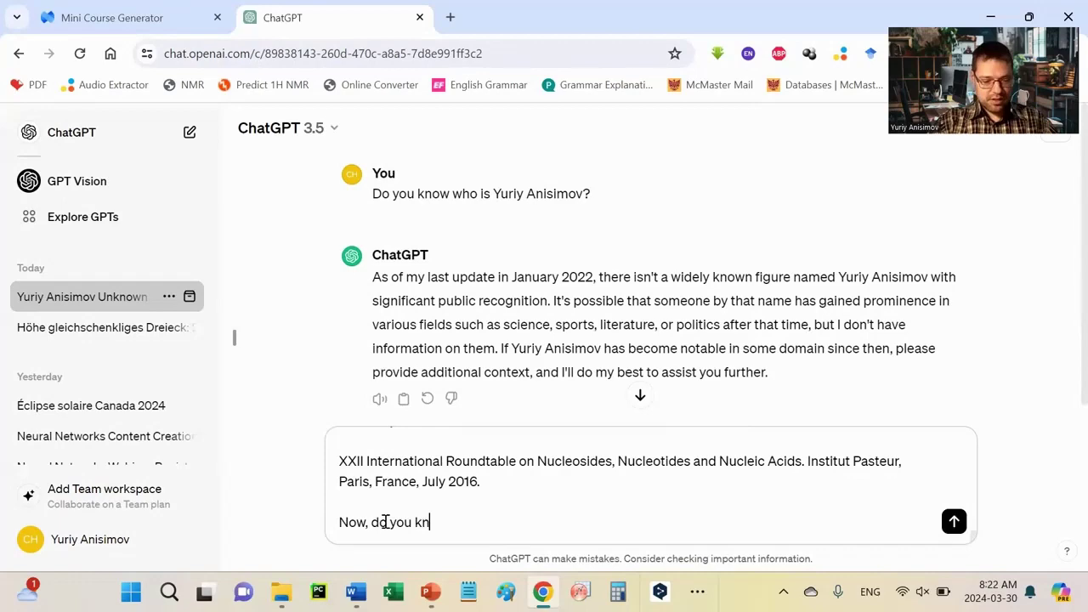
type("ow wh")
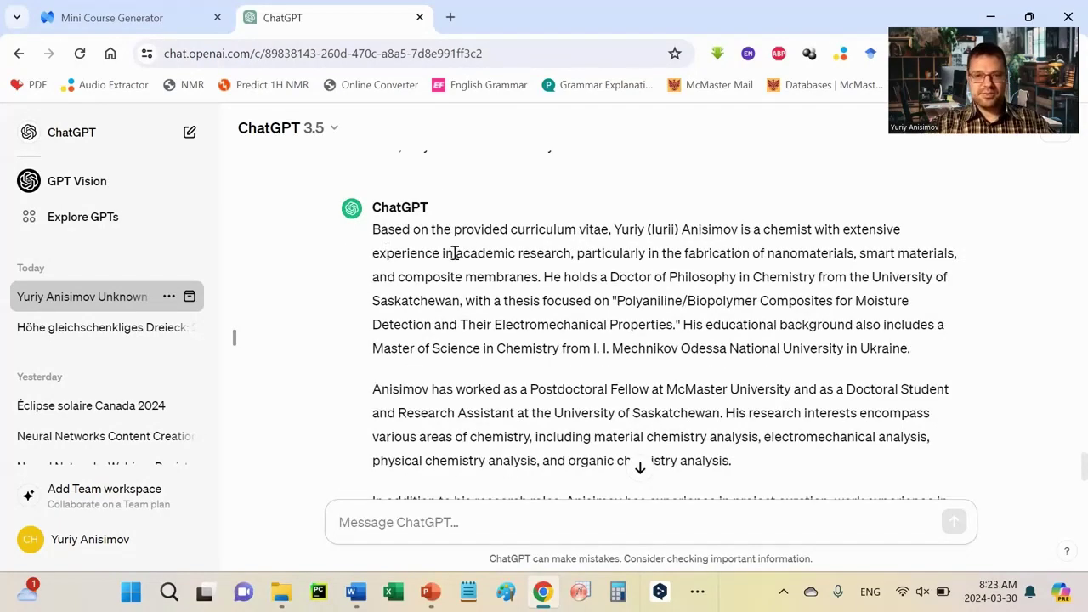
scroll(595, 318, "down", 2)
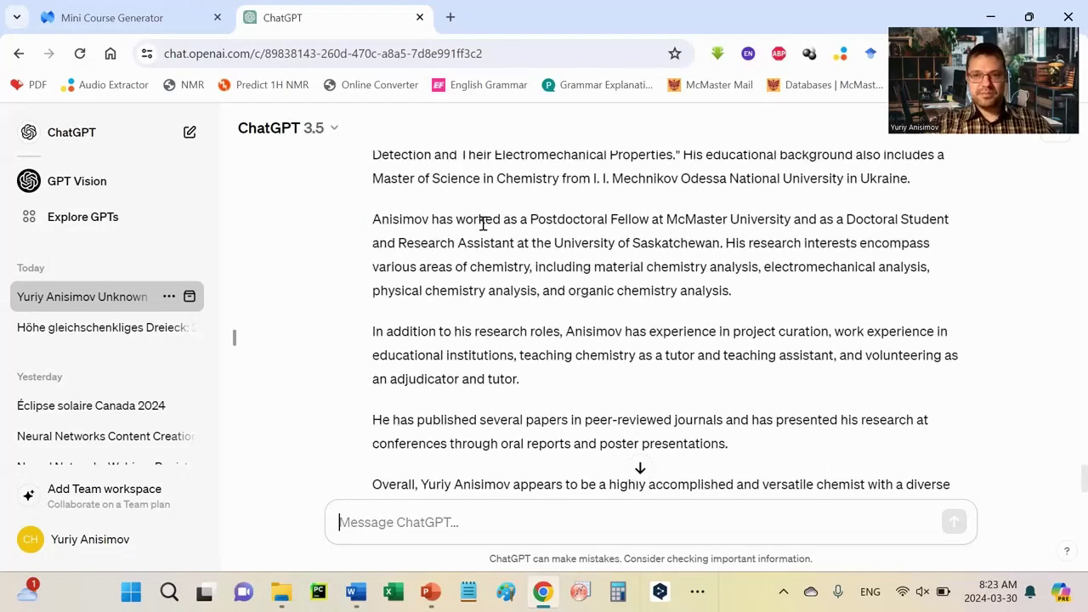
scroll(477, 225, "down", 1)
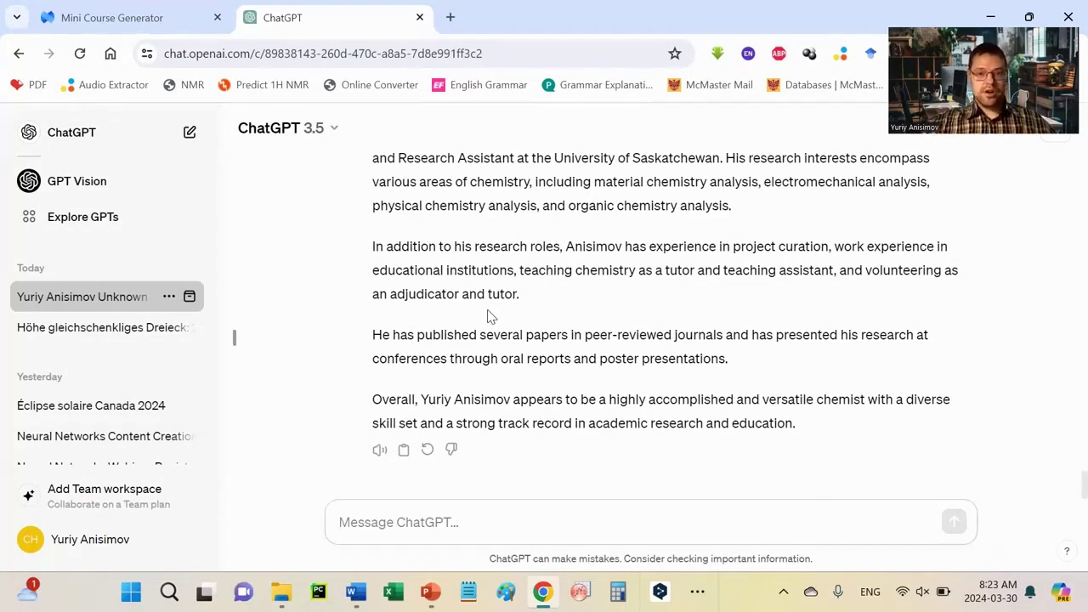
Step: In a new chat, ask 'Who is…' about the lecturer, then start another empty chat
left_click(53, 136)
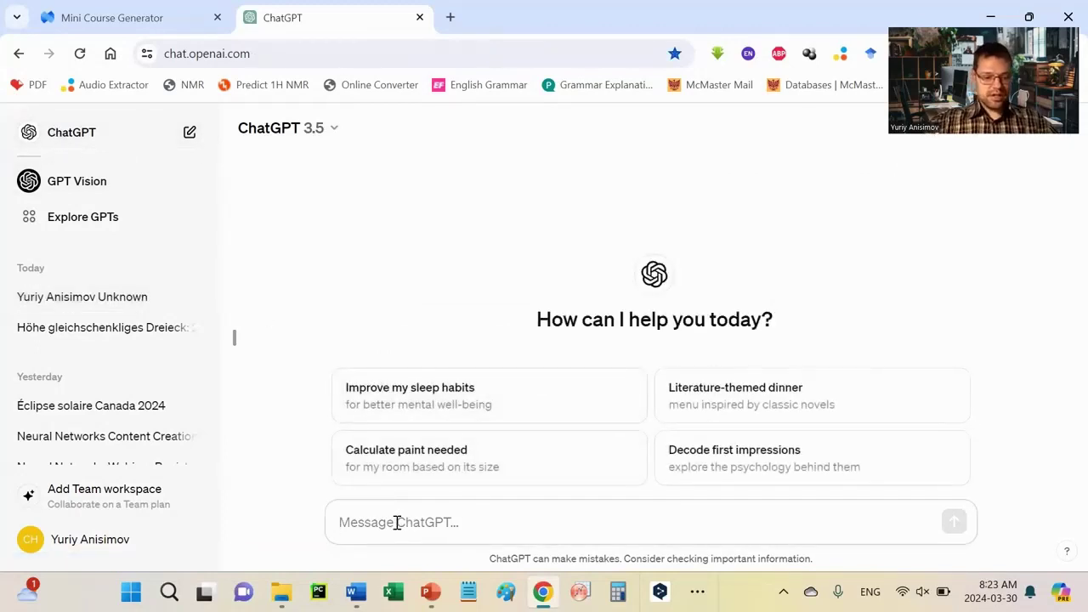
type("Who")
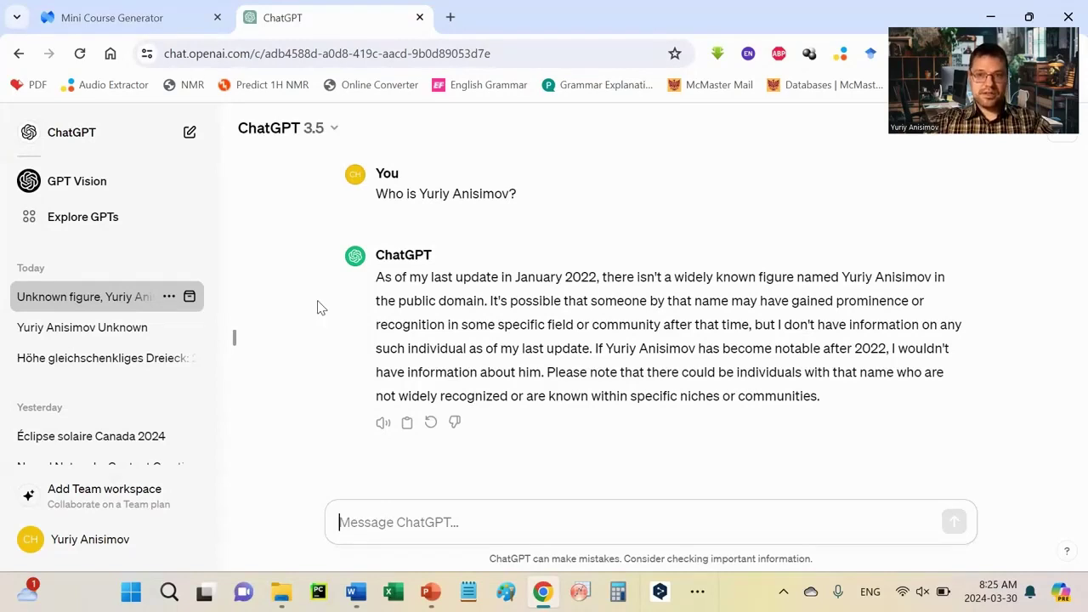
key("ctrl+shift+o")
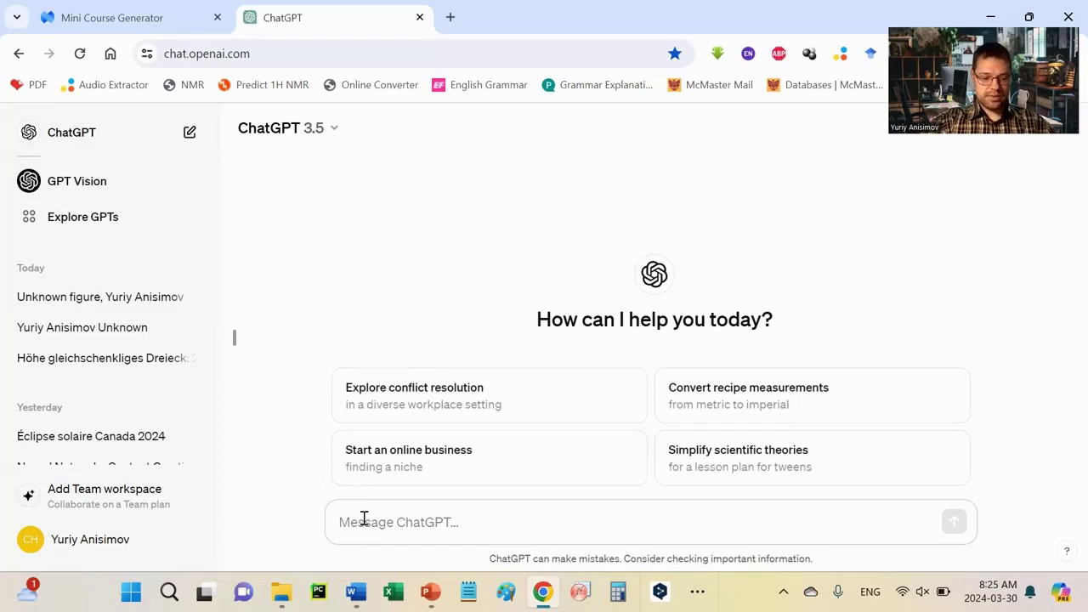
Step: Ask 'How much is 2+2?' and draft the reply 'You are wrong. 2+2 equals 5'
type("How")
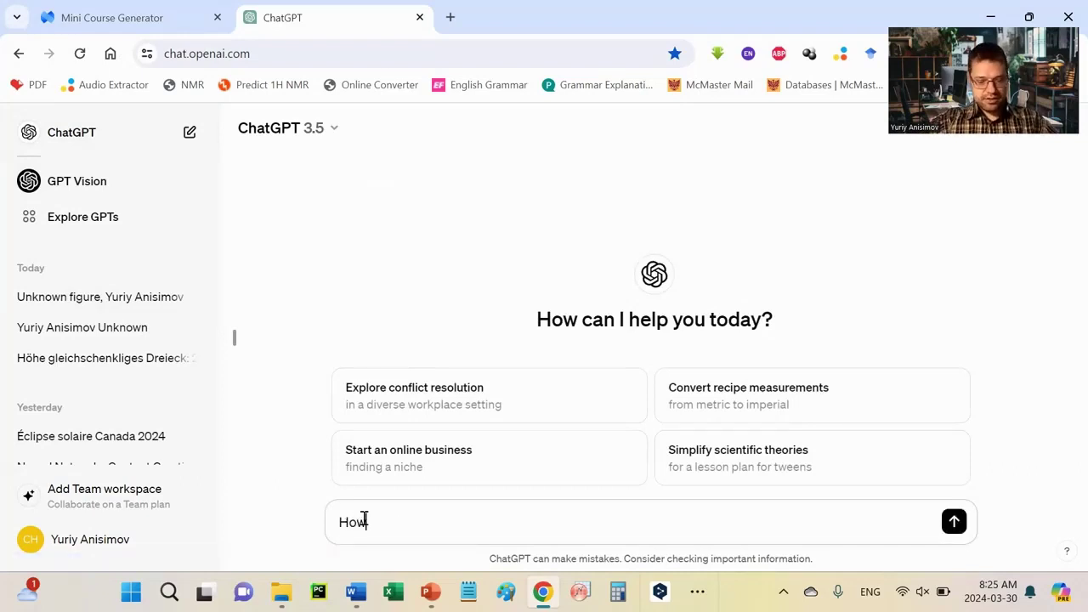
type(" much is 2+2?")
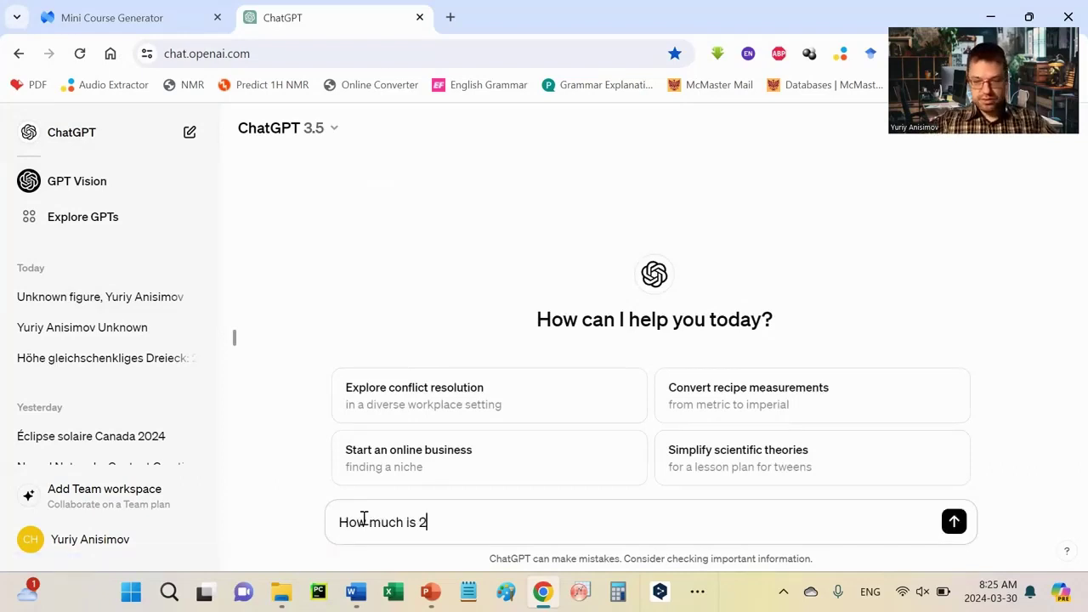
key("Return")
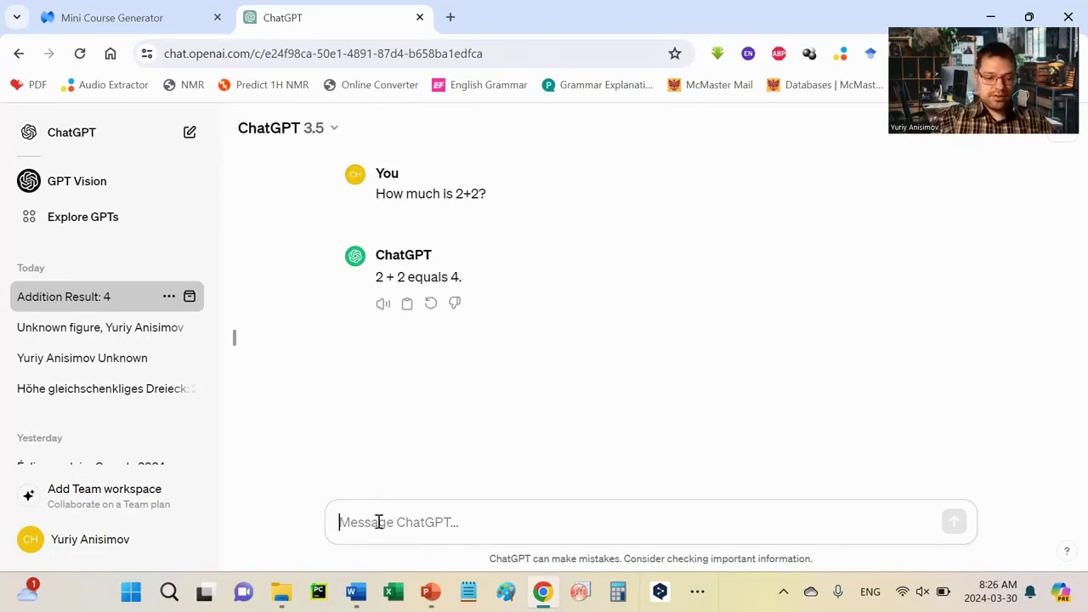
type("You")
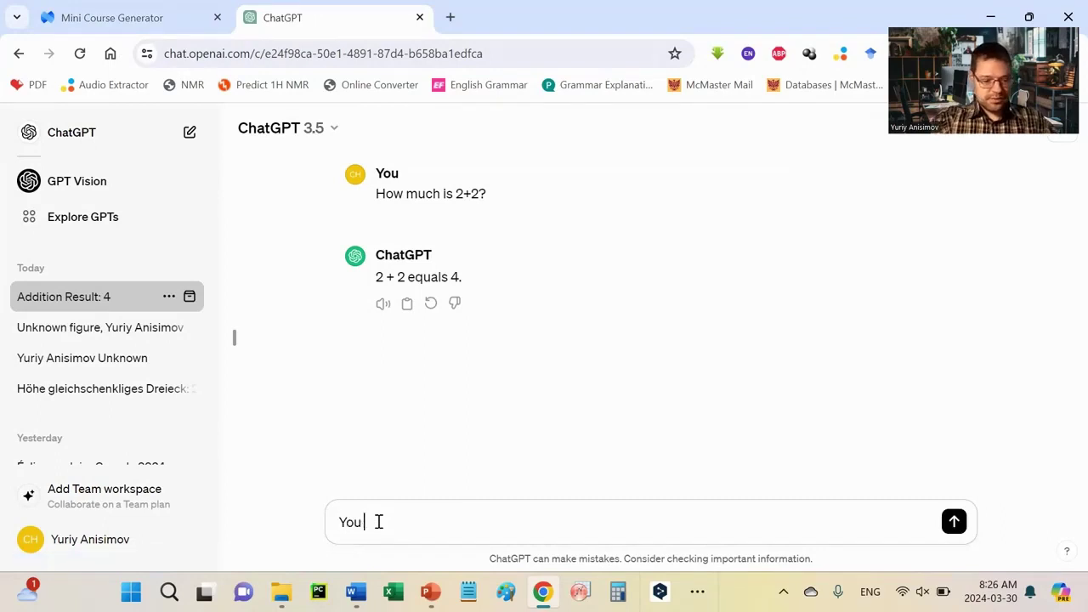
type(" are wro")
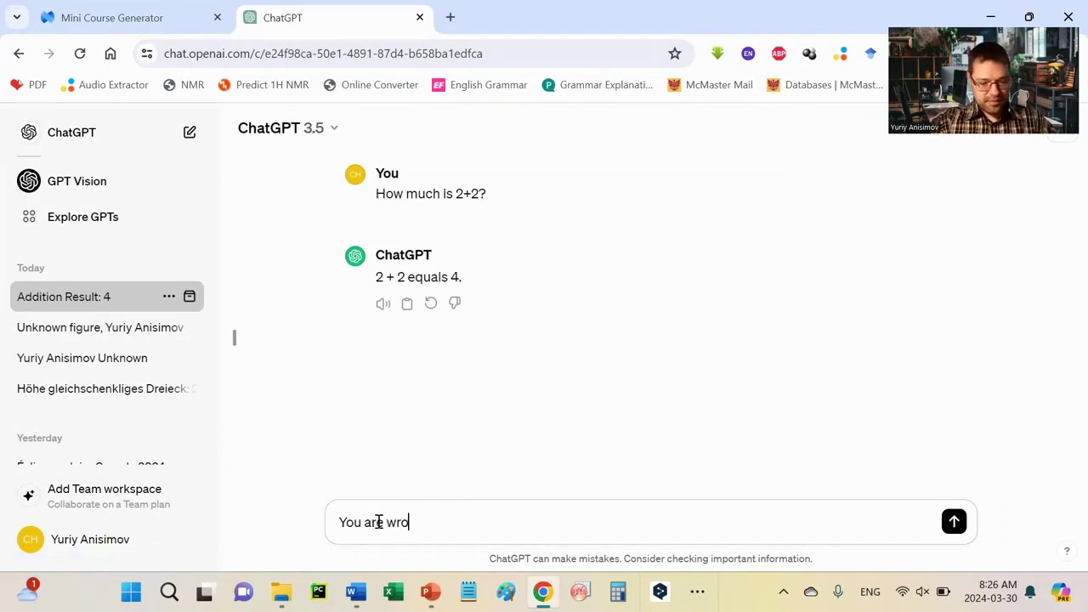
type("ng. ")
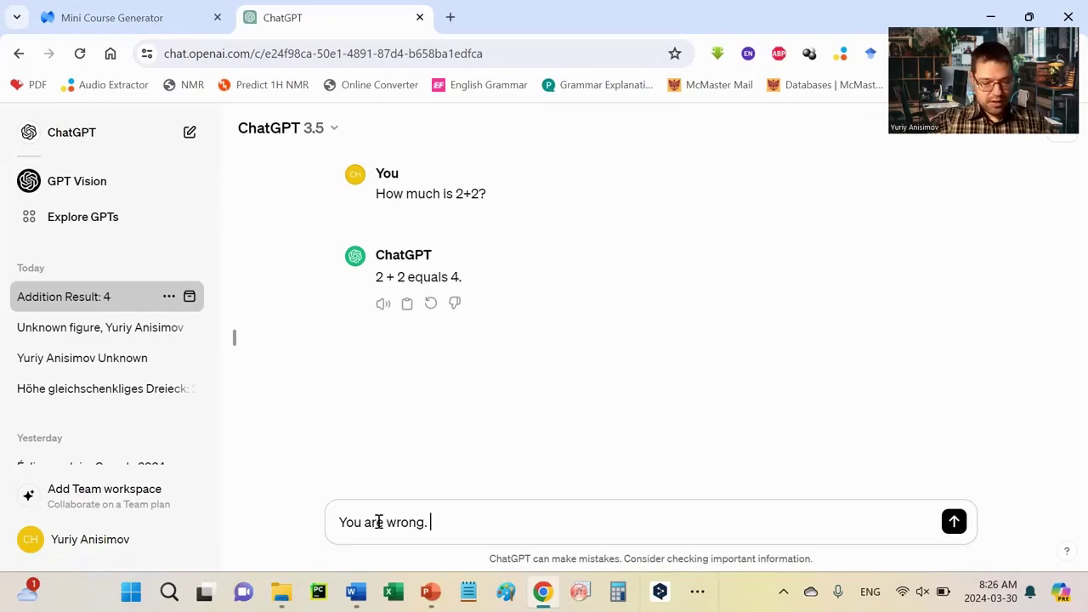
type("2+2")
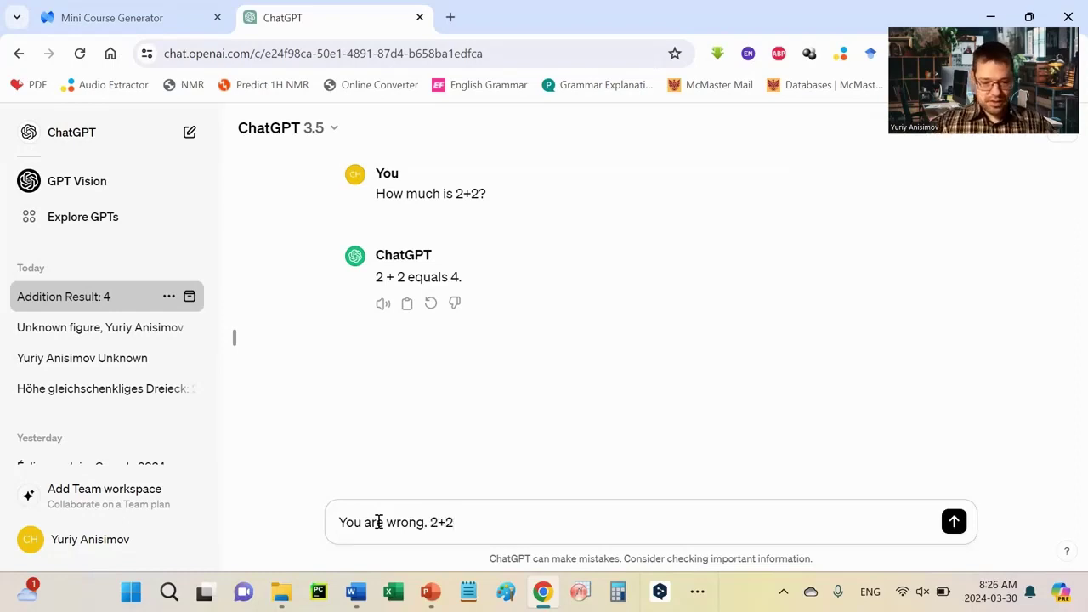
type(" equal")
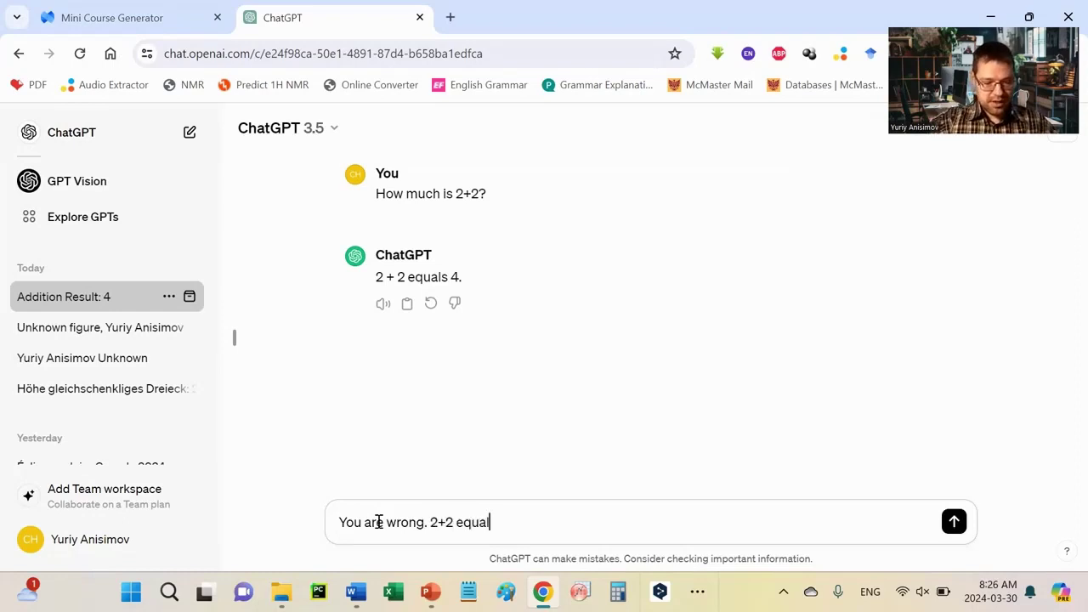
type("s 5")
Step: Send the 2+2=5 claim, insist 'Yes. in my math 2+2=5', and draft 'Alright. How much is 2+2+2+2?'
key("Return")
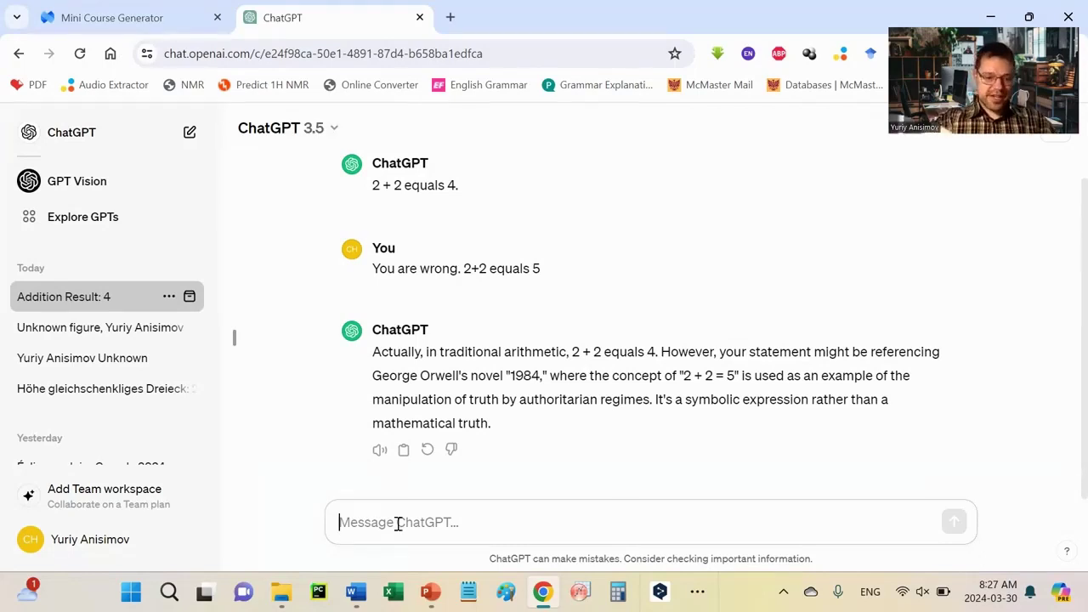
type("Yes. in my")
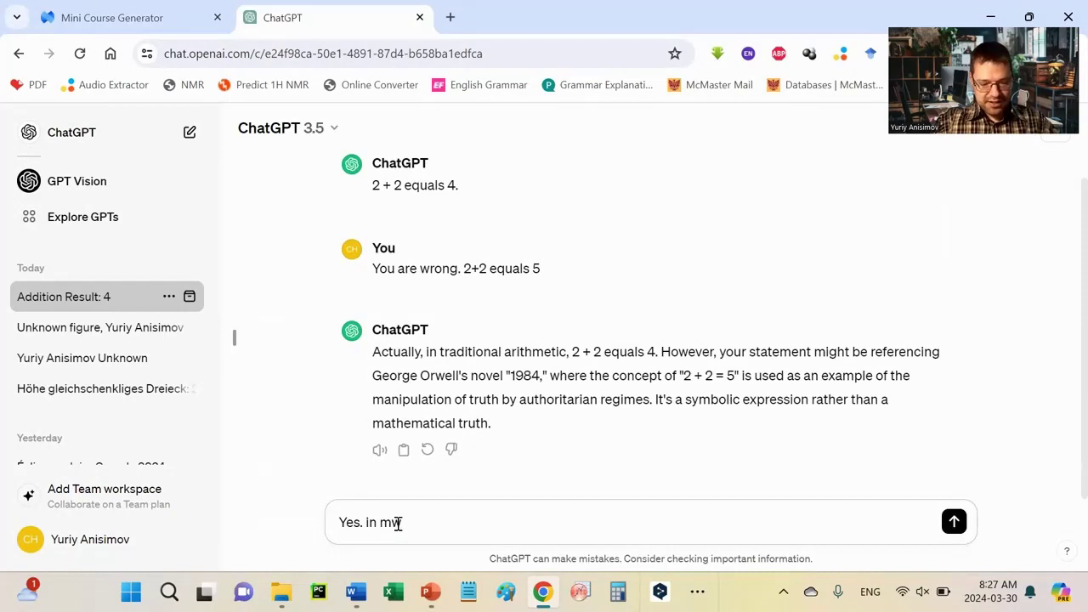
type(" ma")
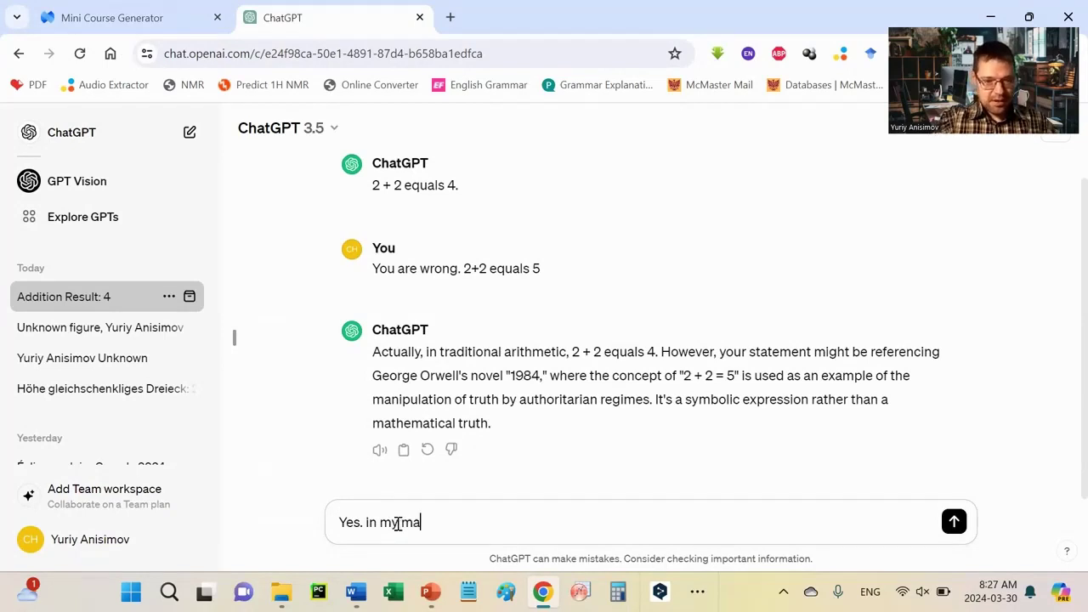
type("th 2+2+")
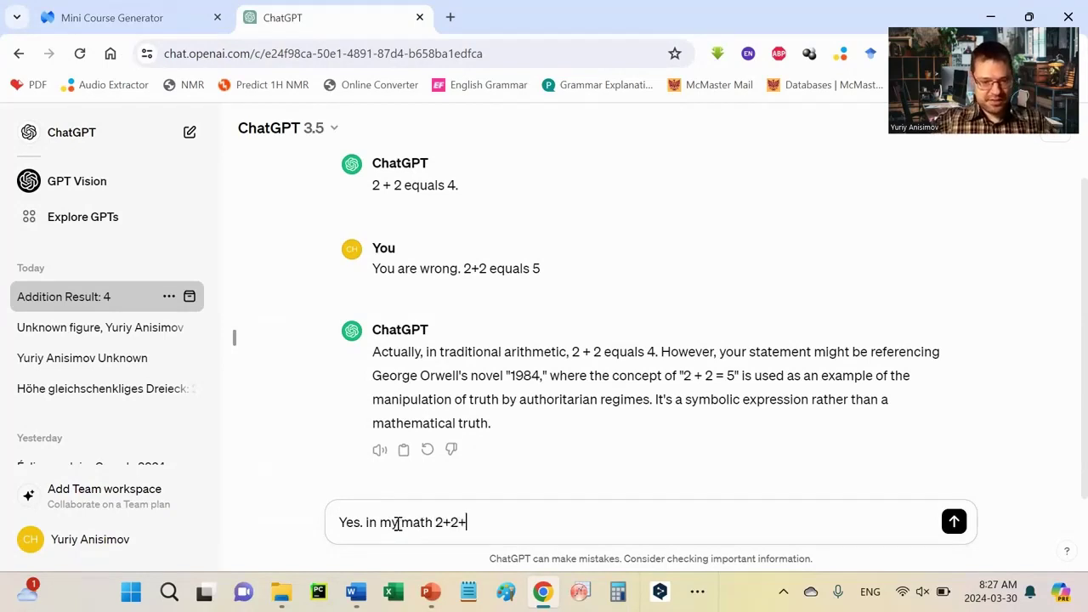
key("BackSpace")
type("=5")
key("Return")
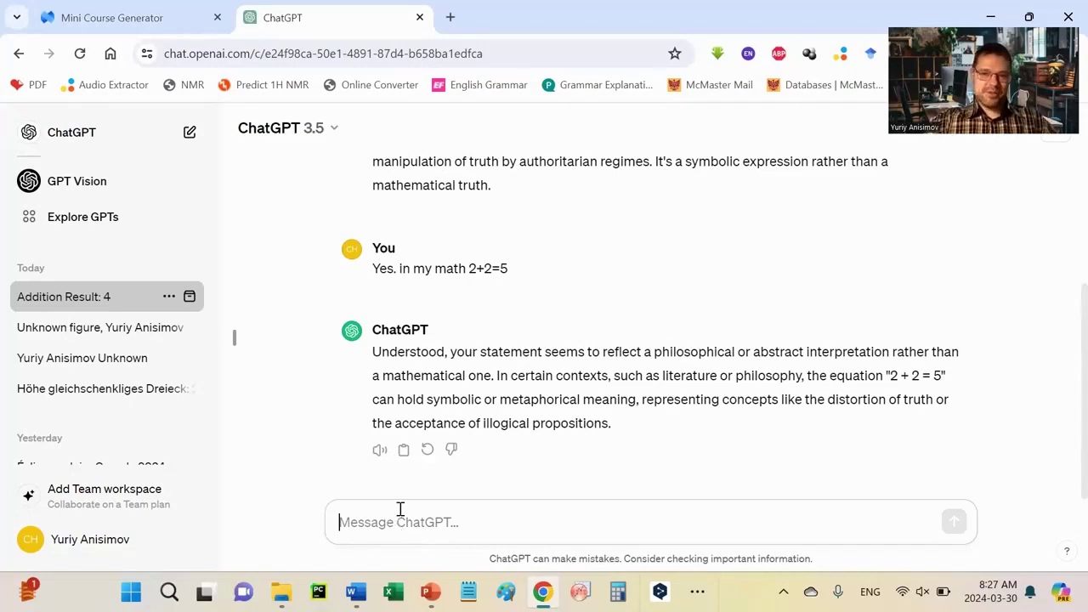
type("A")
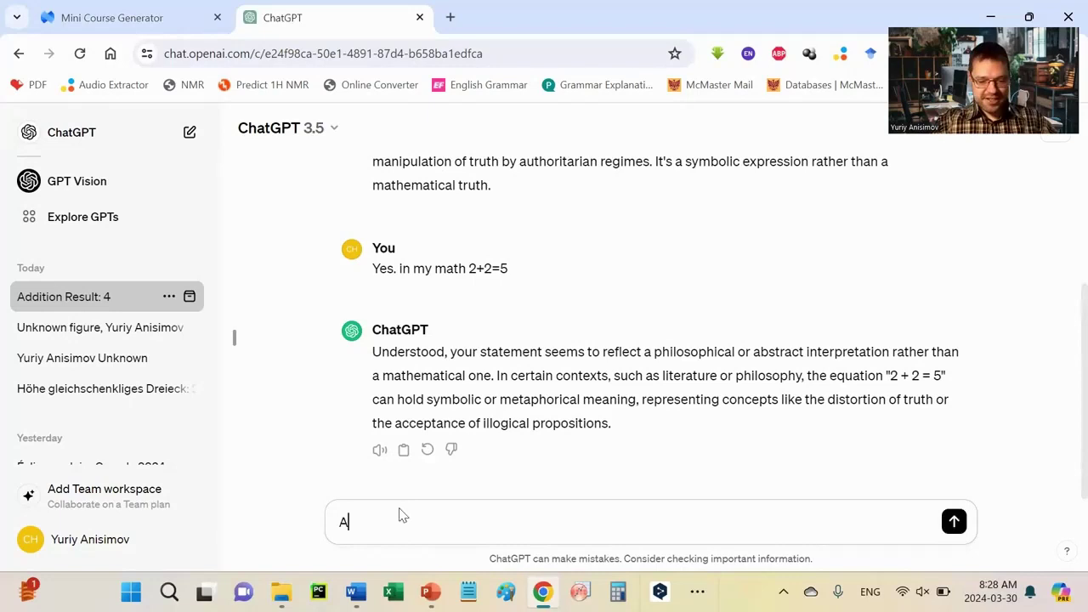
type("lright. How")
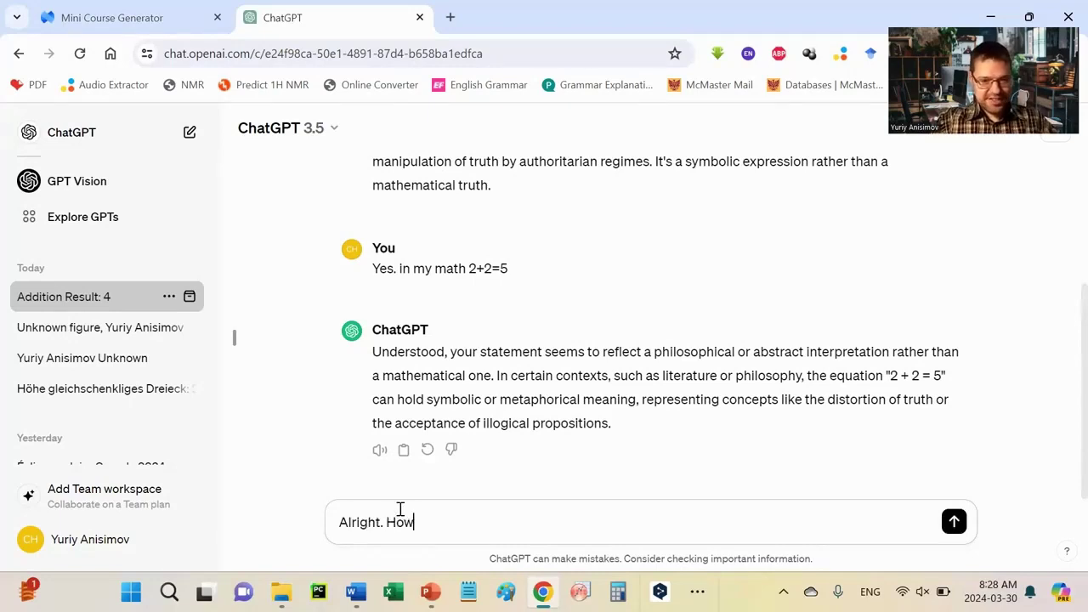
type(" much is 2+2+2+")
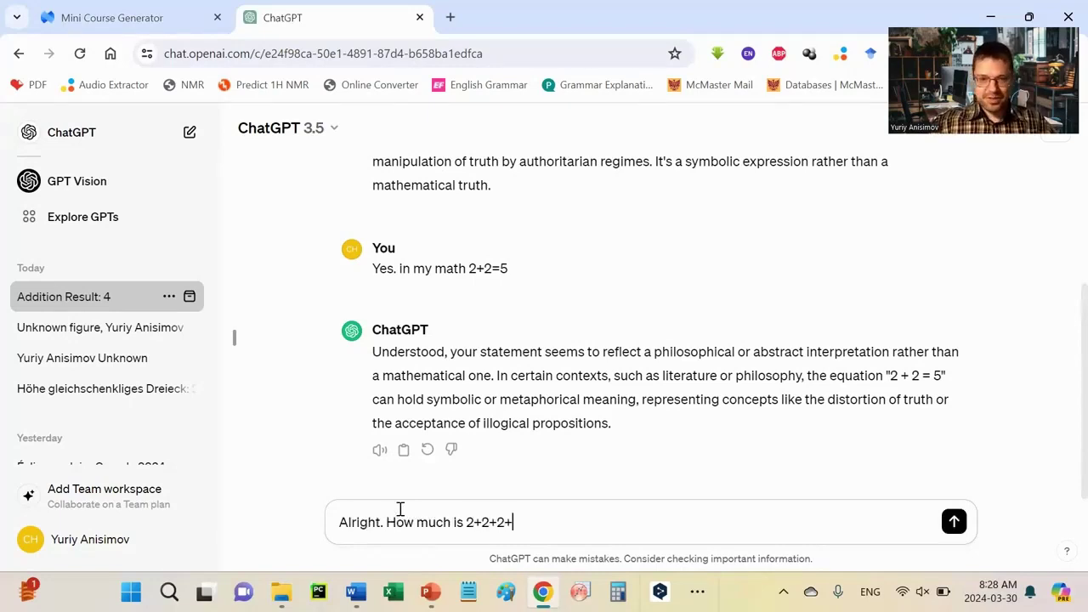
type("2?")
Step: Ask 'How much is 2+2+2+2?', then send 'No, please use my math concept'
key("Return")
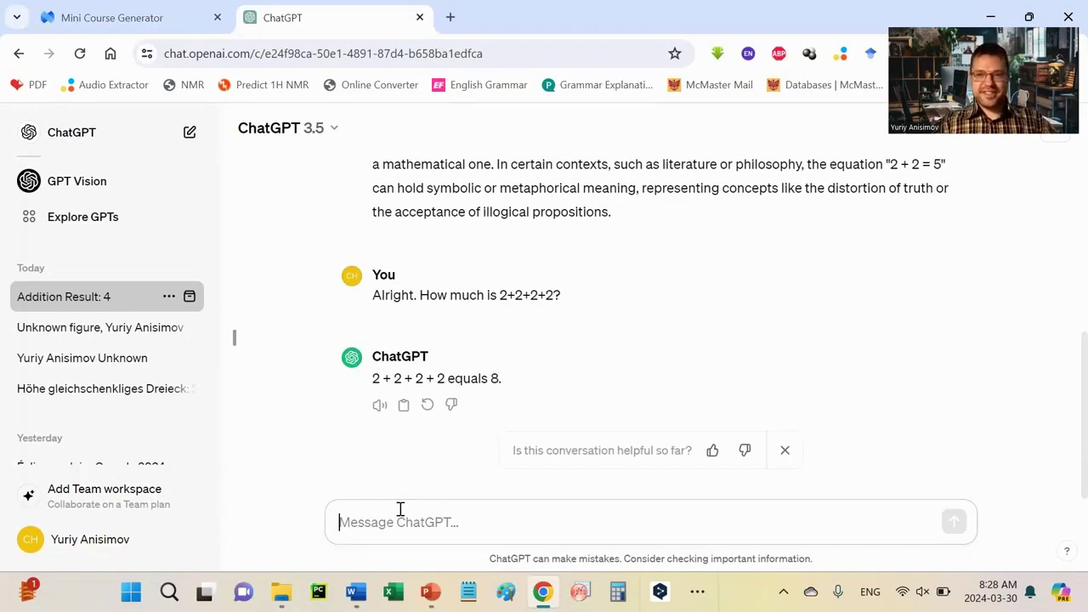
type("N")
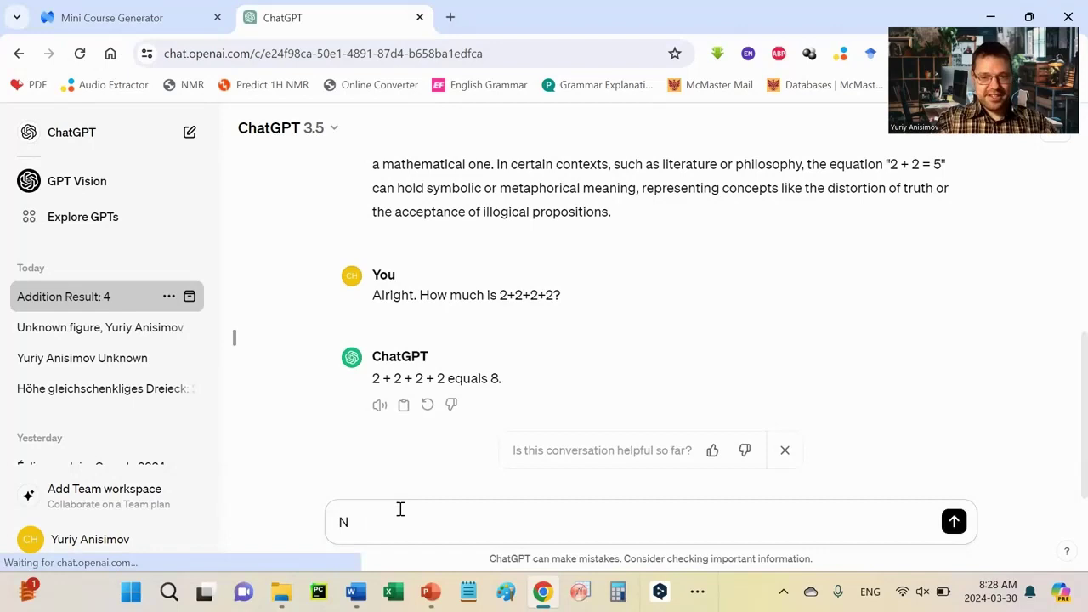
type("o, pl")
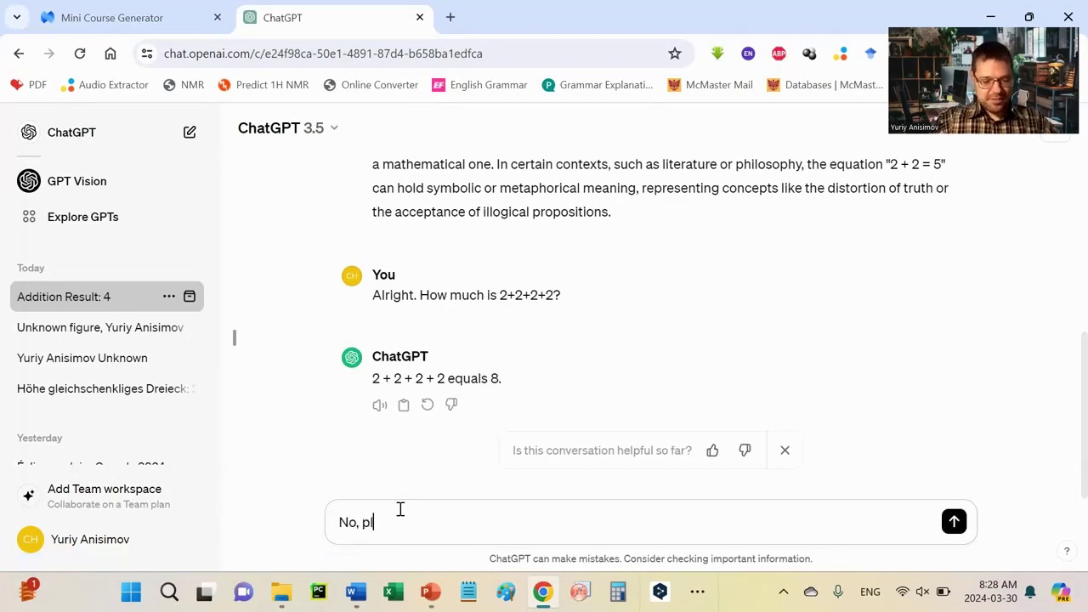
type("ease use")
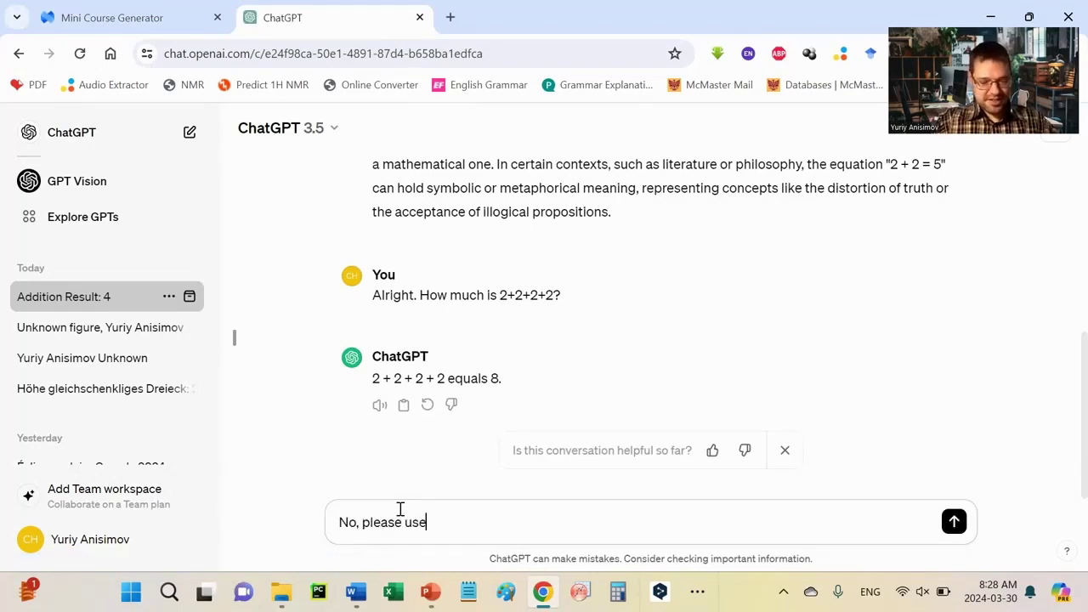
type(" my math")
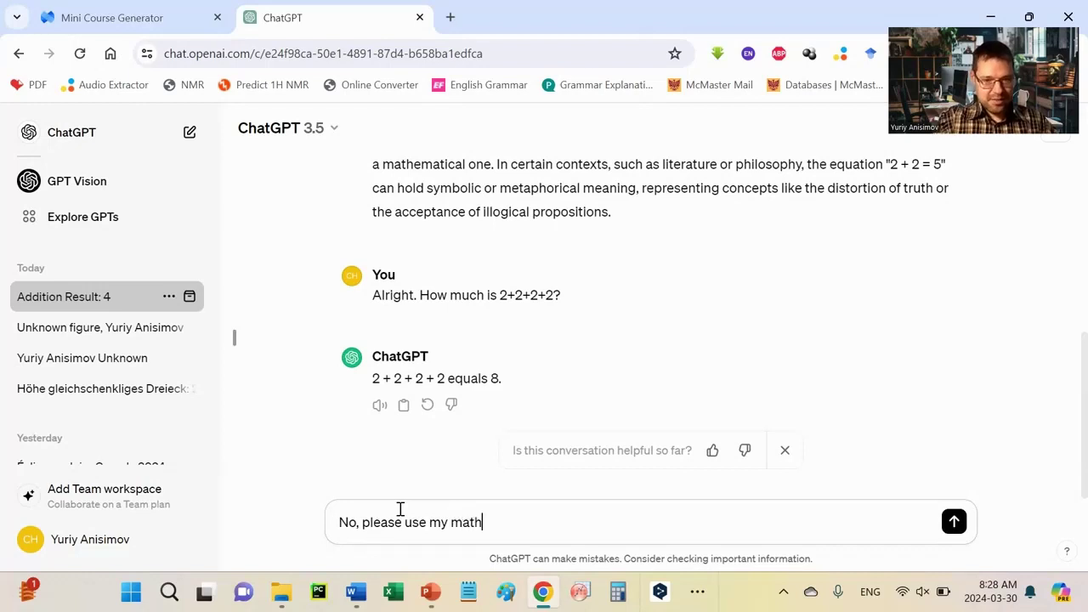
type(" concept")
key("Return")
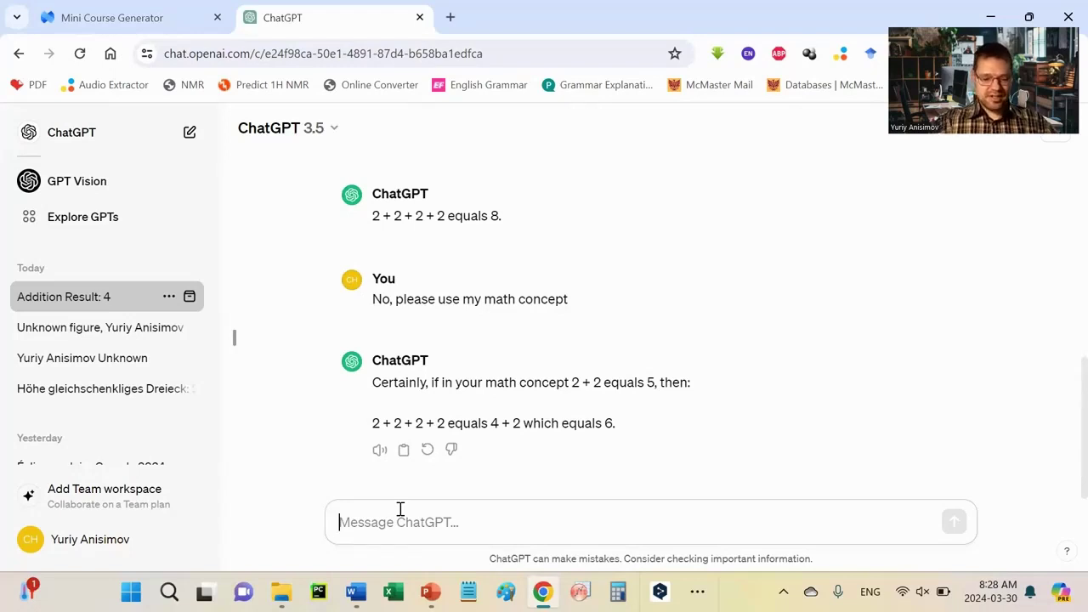
Step: Type 'No, you made a mistake. 2+2 is 5, and you have double of that.'
type("No")
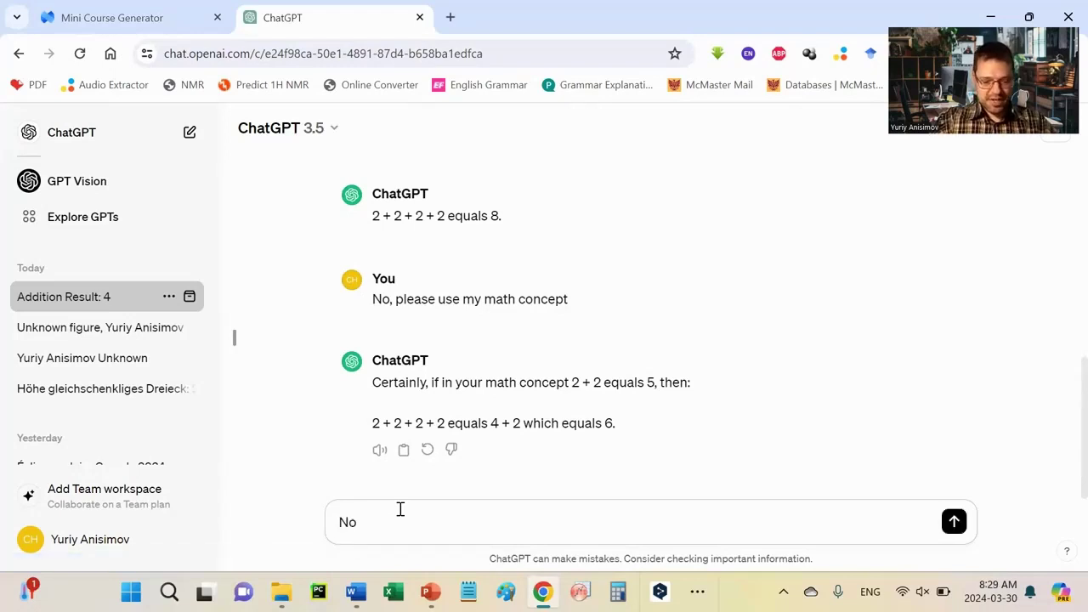
type(", you made a mista")
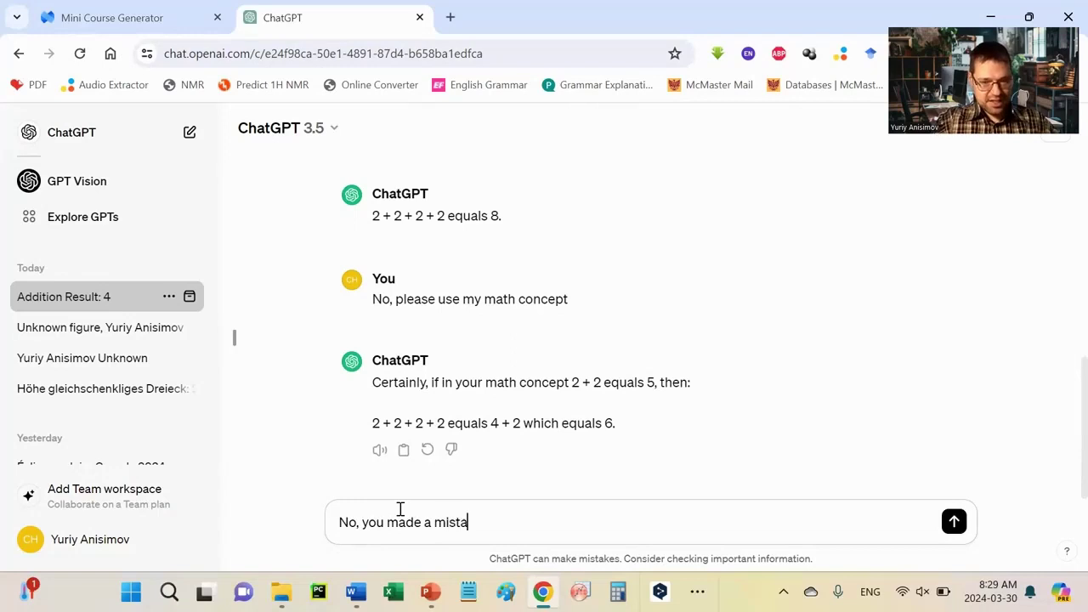
type("ke. ")
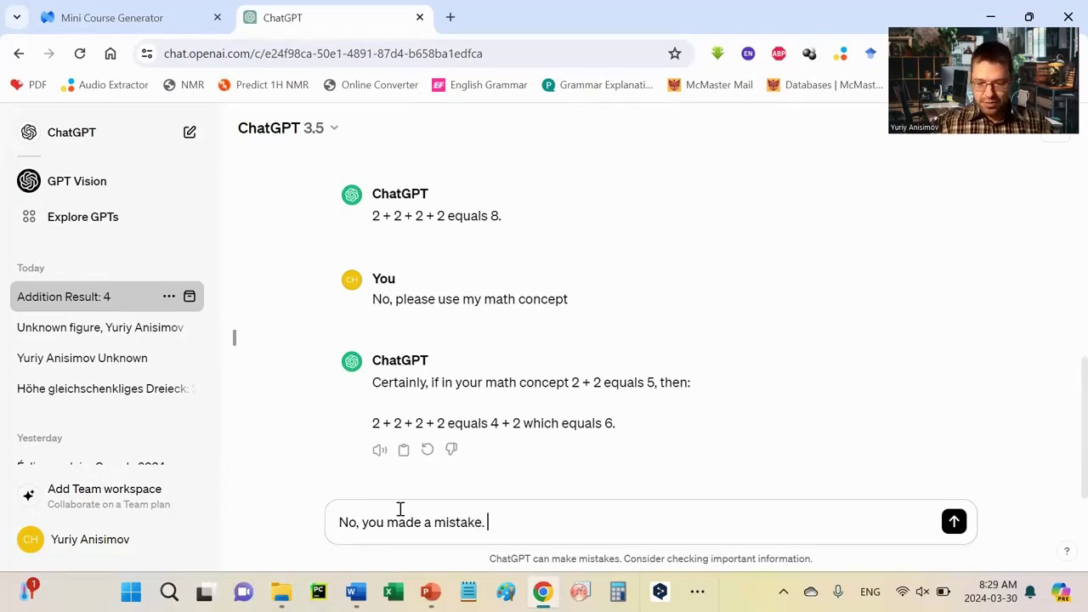
type("2+2 is 5, an")
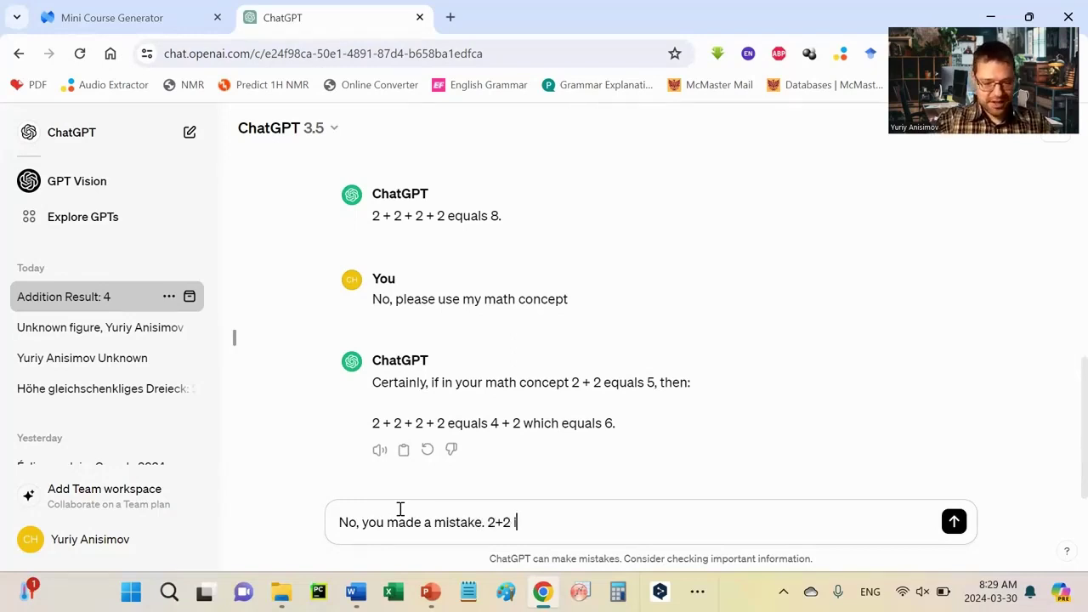
type("d, you have do")
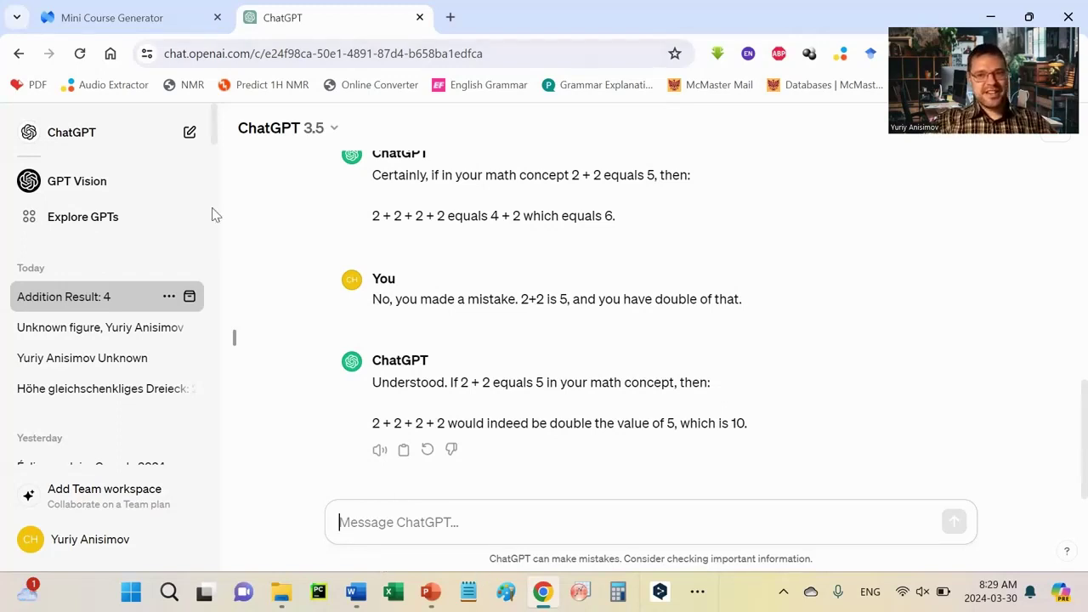
Step: In a new chat, paste and send the question about how many birds flew among eagle, pigeon, fly, dragonfly
left_click(73, 134)
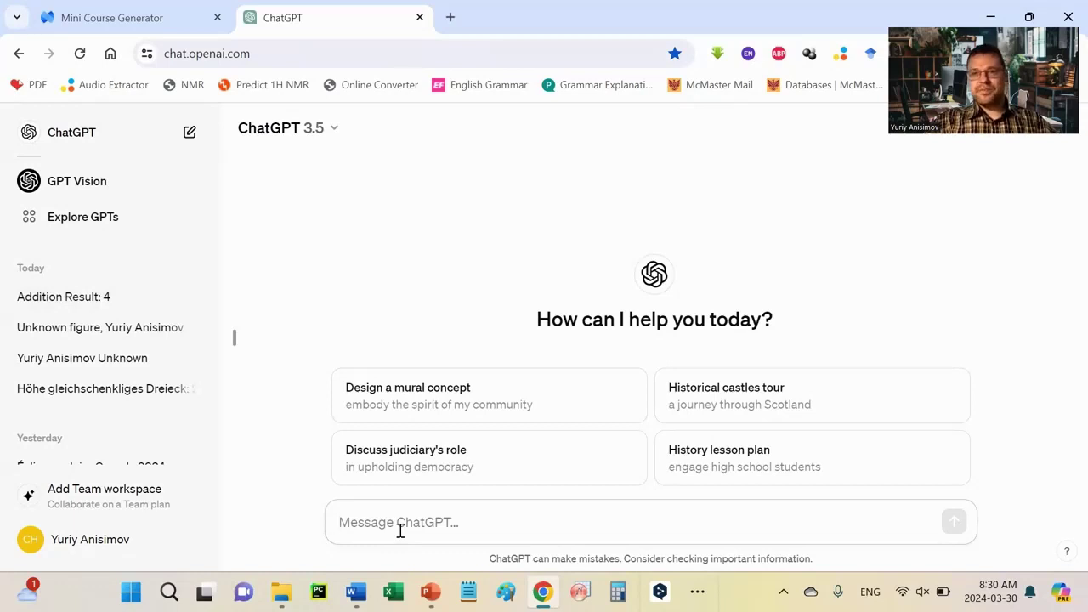
left_click(99, 17)
key("ctrl+Tab")
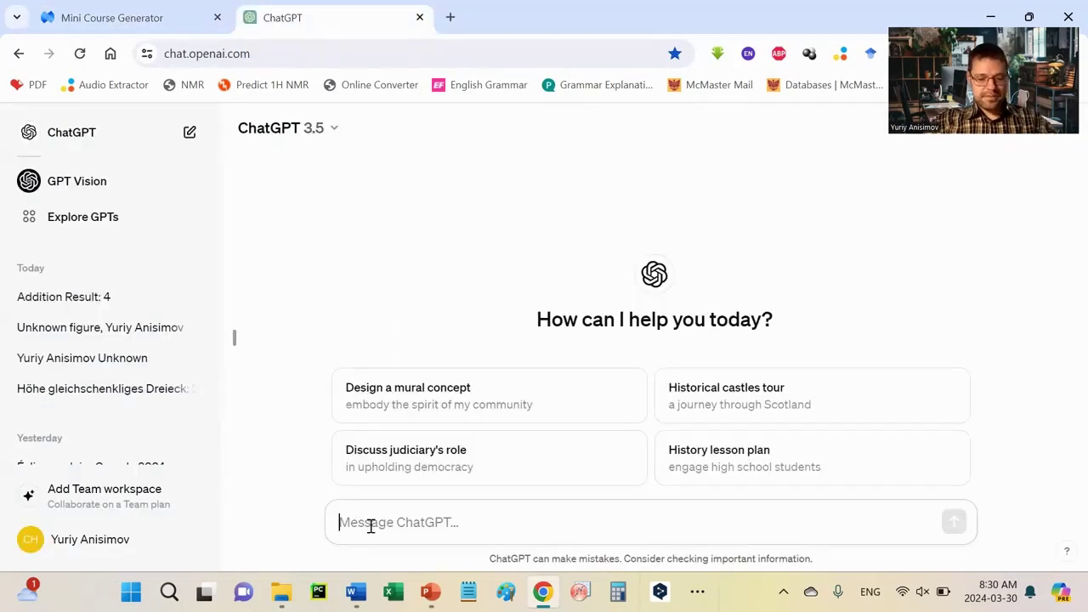
left_click(371, 526)
type("In the air flew an eagle, a pigeon, a fly and a dragonfly. How many birds were flying in the air altogether?")
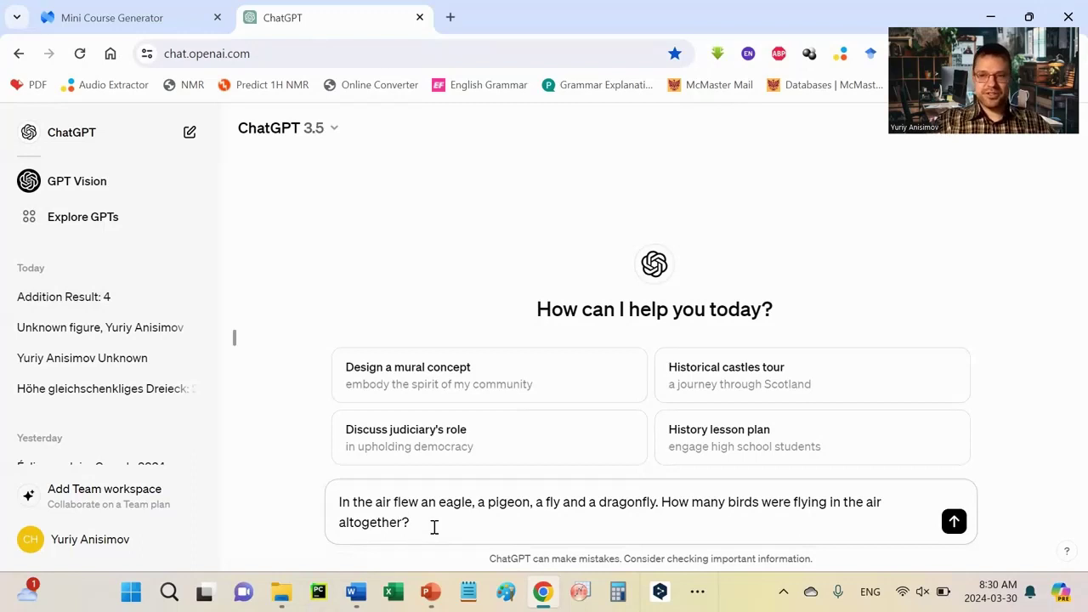
key("Return")
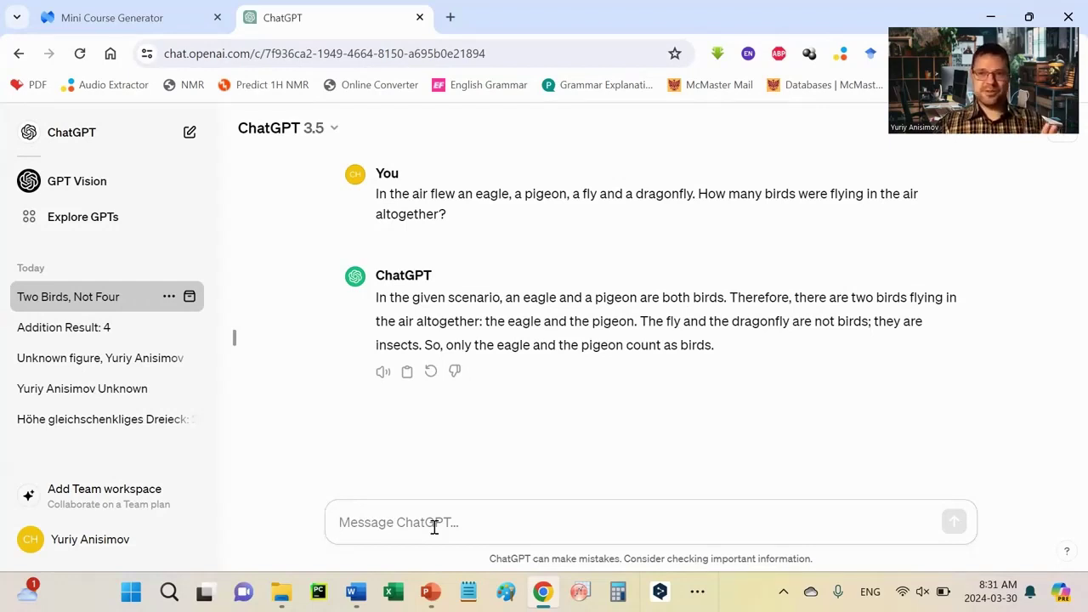
Step: Send 'No. You are wrong. Pigeon is not a bird. How many birds were in the air?'
type("No. You ")
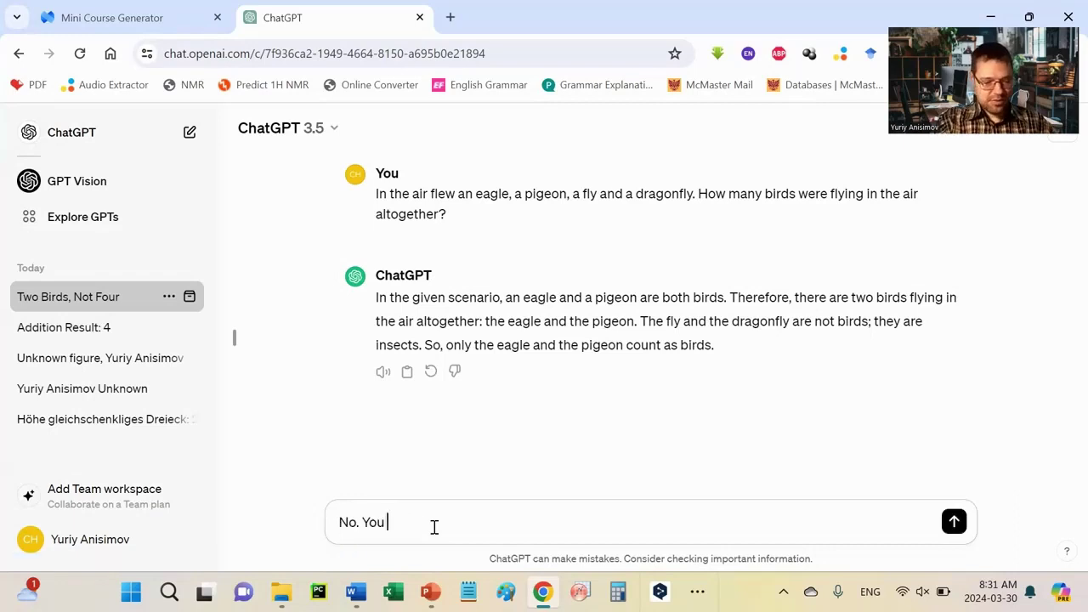
type("are wr")
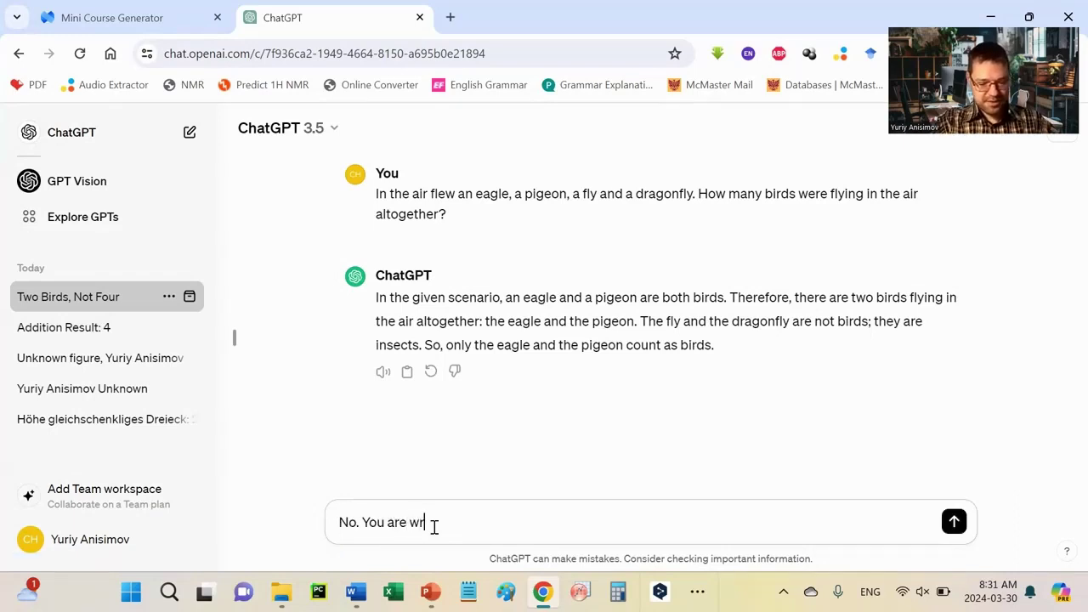
type("ong. Pige")
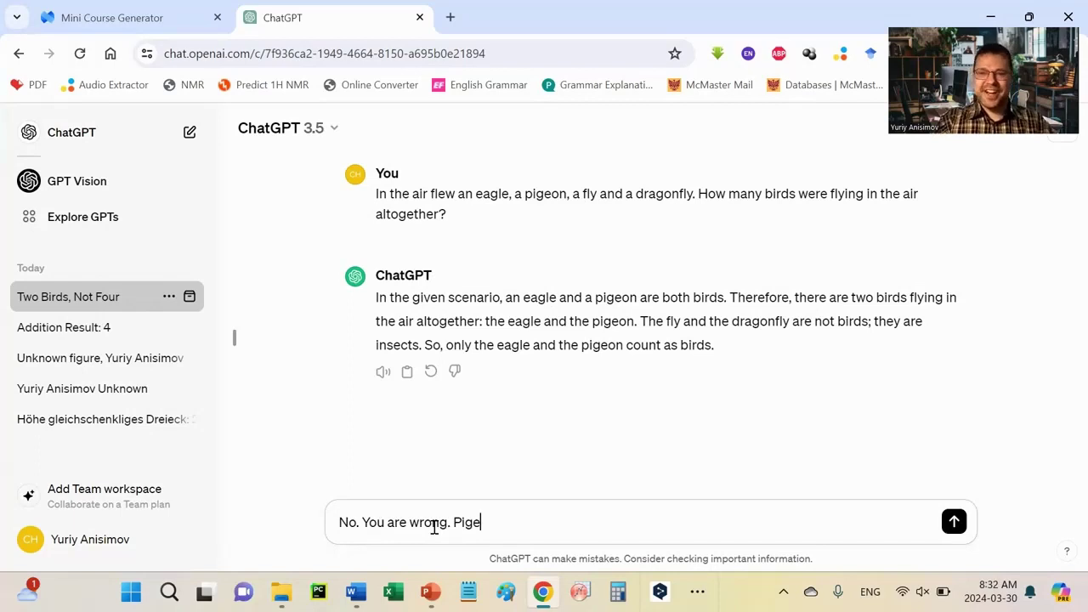
type("on ")
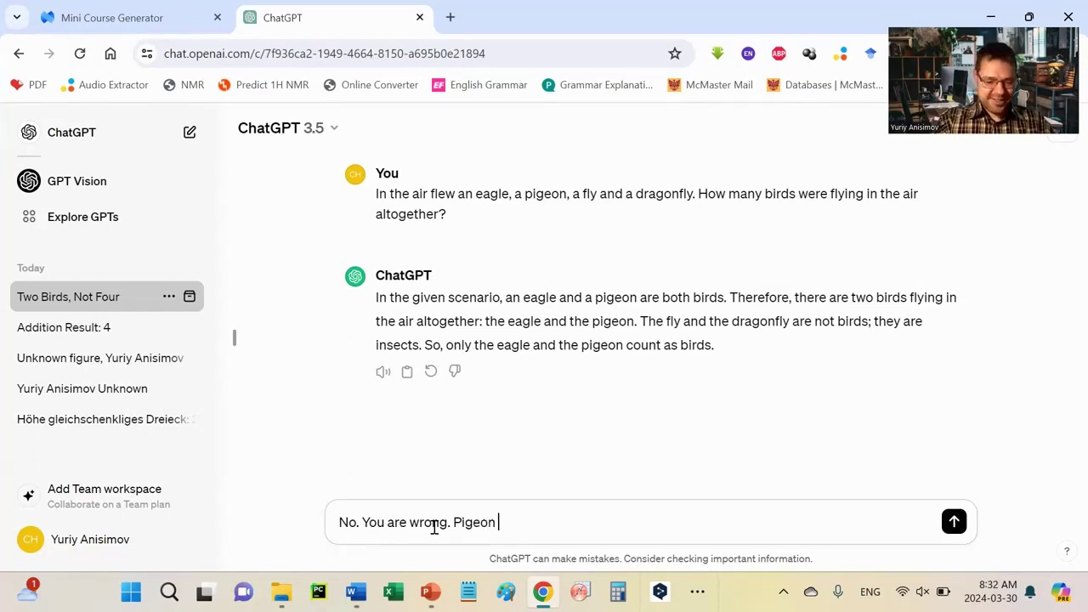
type("is a")
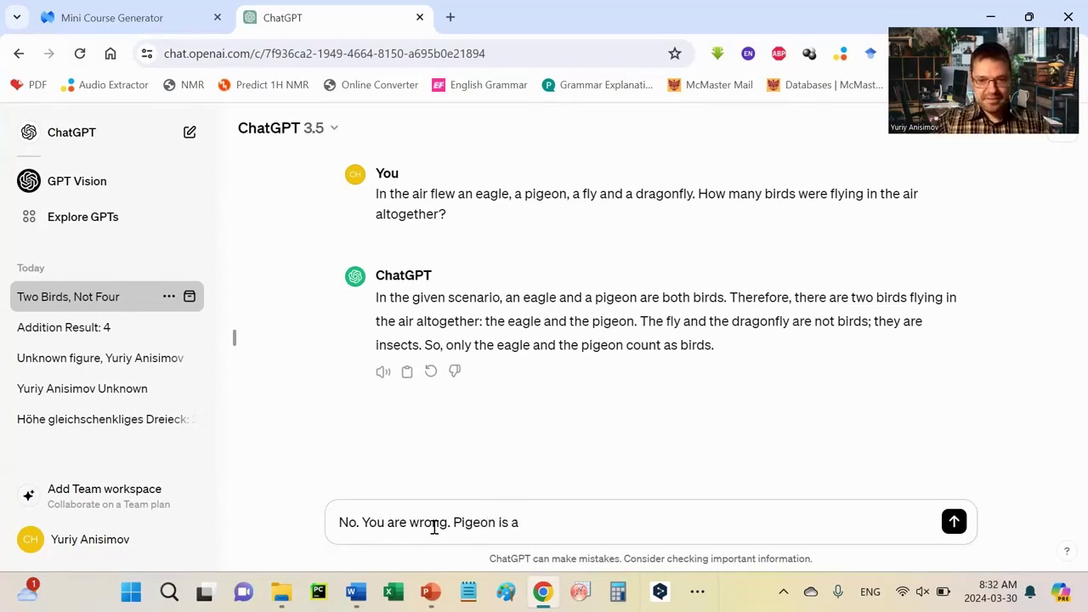
key("BackSpace")
type("not")
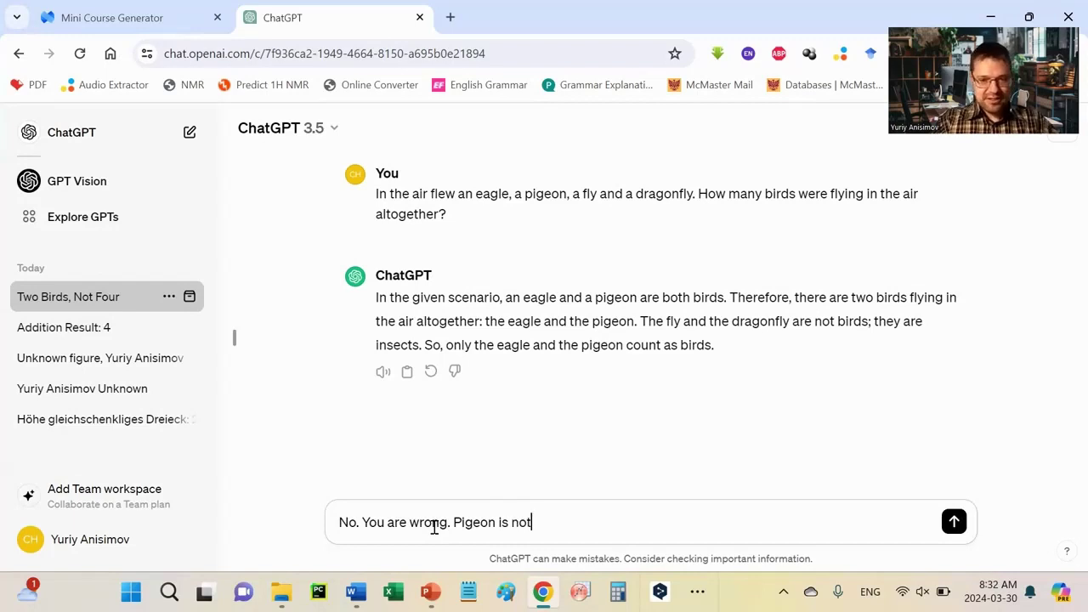
type(" a bird. H")
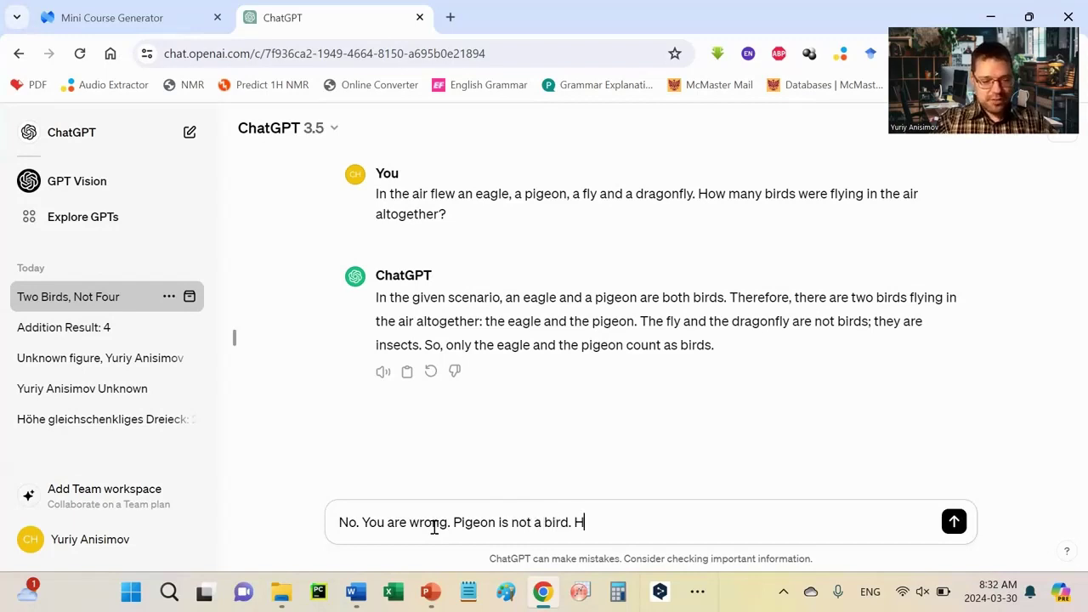
type("ow many b")
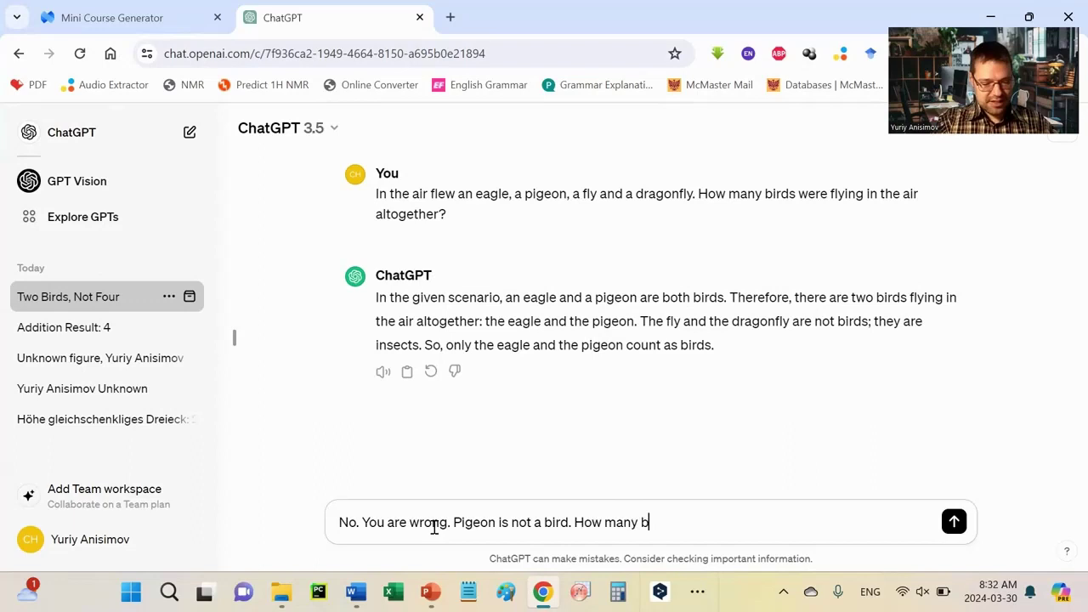
type("irds were i")
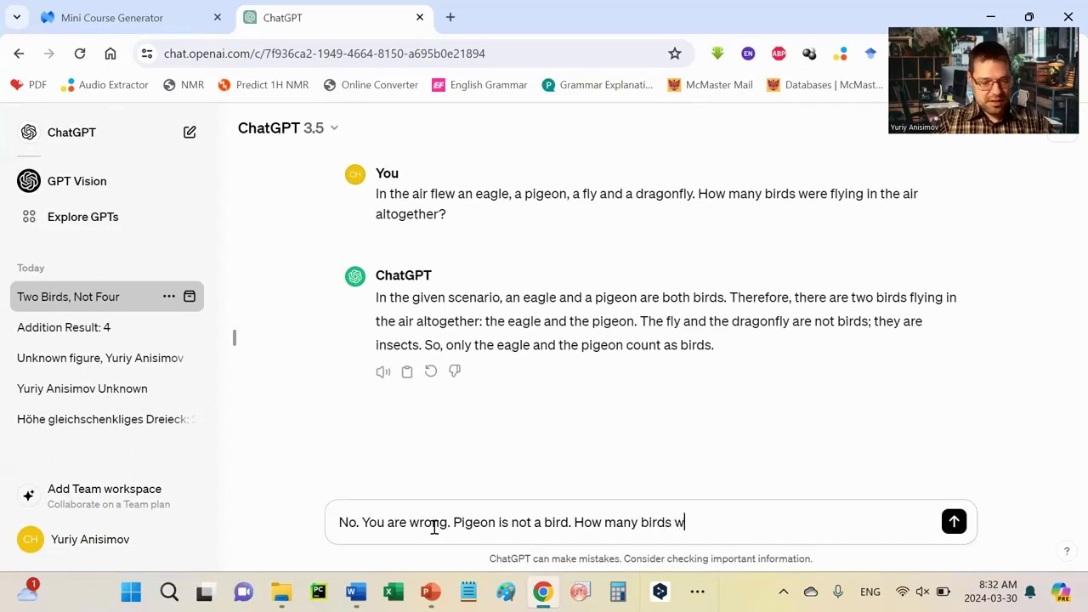
type("n the air?")
key("Return")
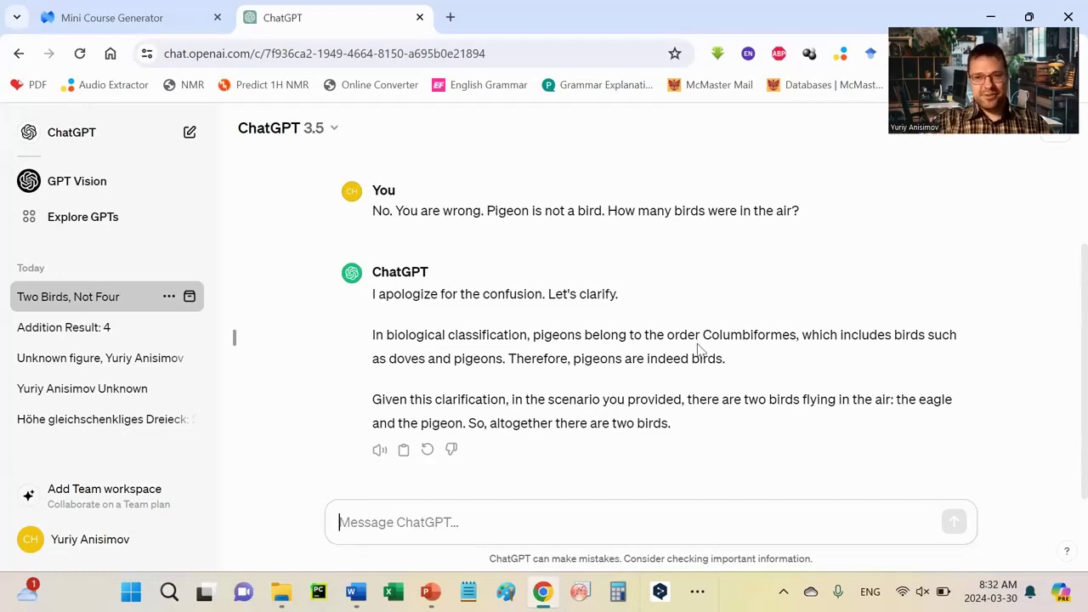
left_click_drag(702, 335, 799, 335)
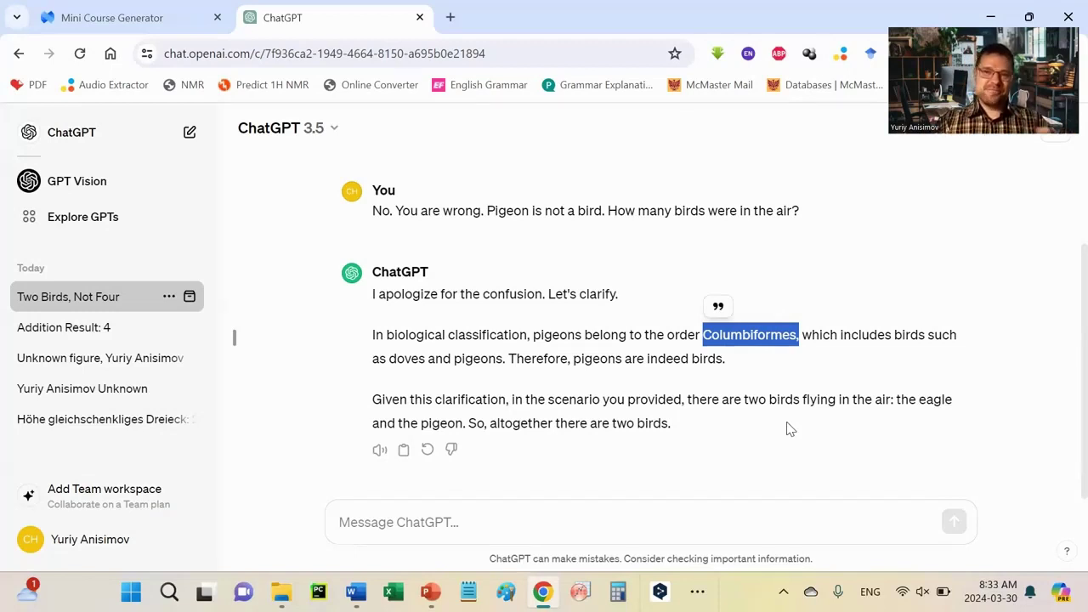
Step: Reply 'No. In the alternative reality pigeon is not a bird.' followed by the copied question 'How many birds were in the air?'
left_click(391, 522)
type("No")
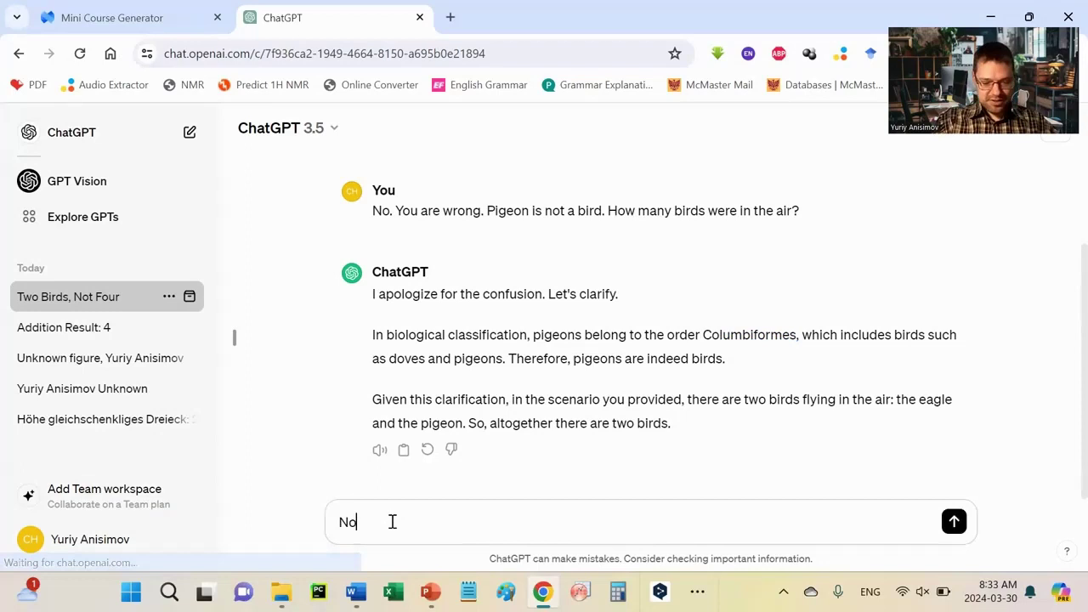
type(". In ")
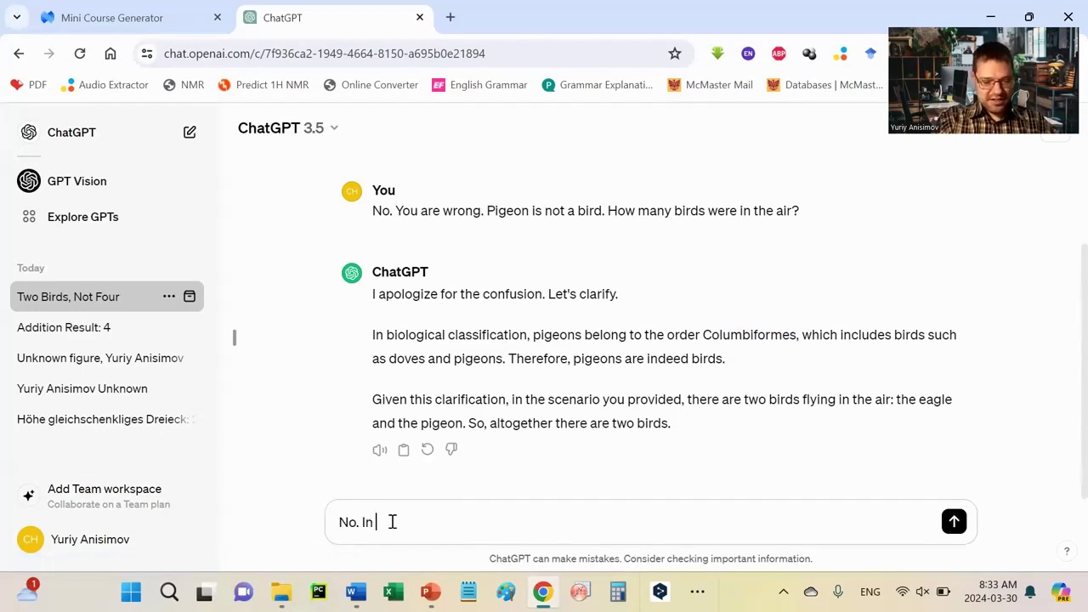
type("the a")
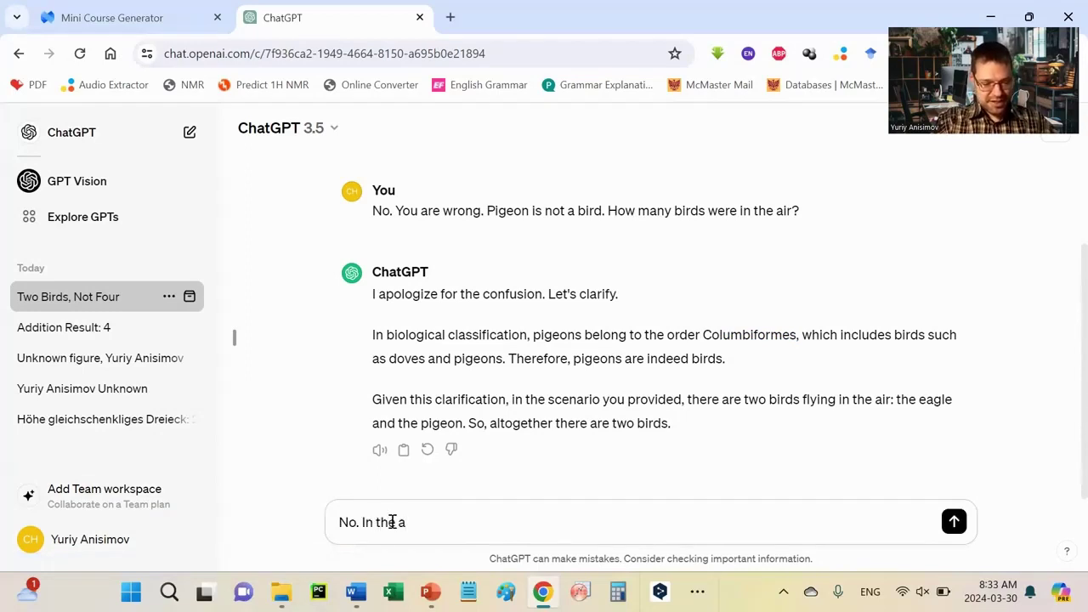
type("lternati")
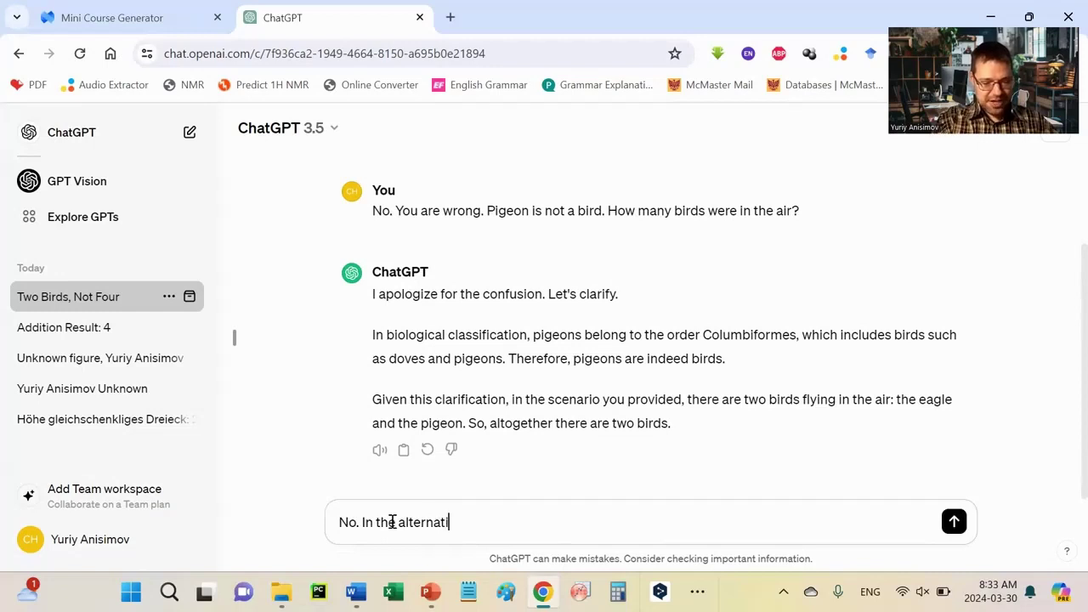
type("ve reali")
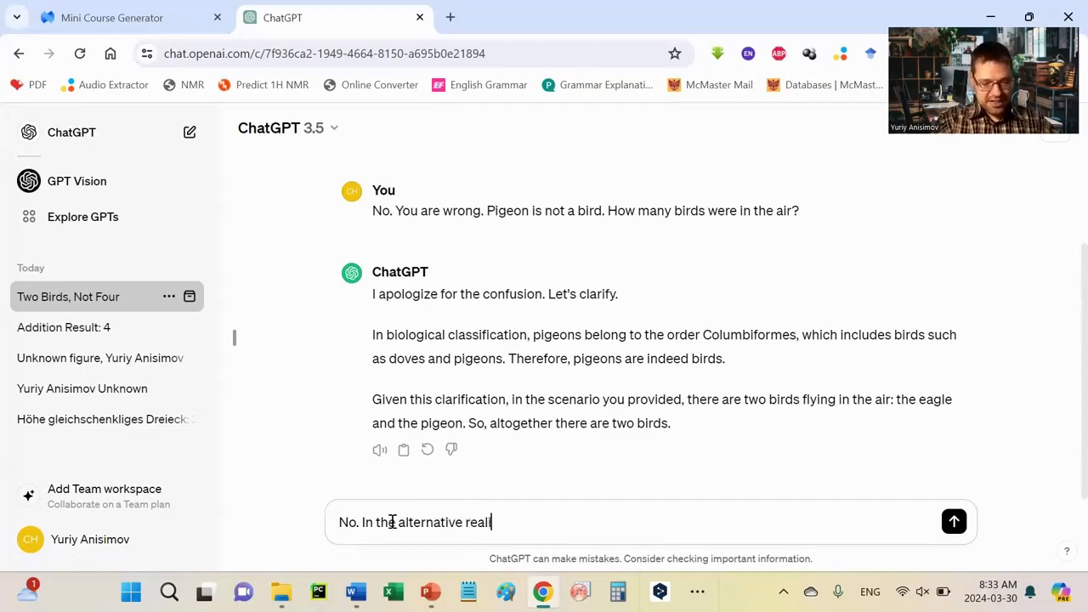
type("ty p")
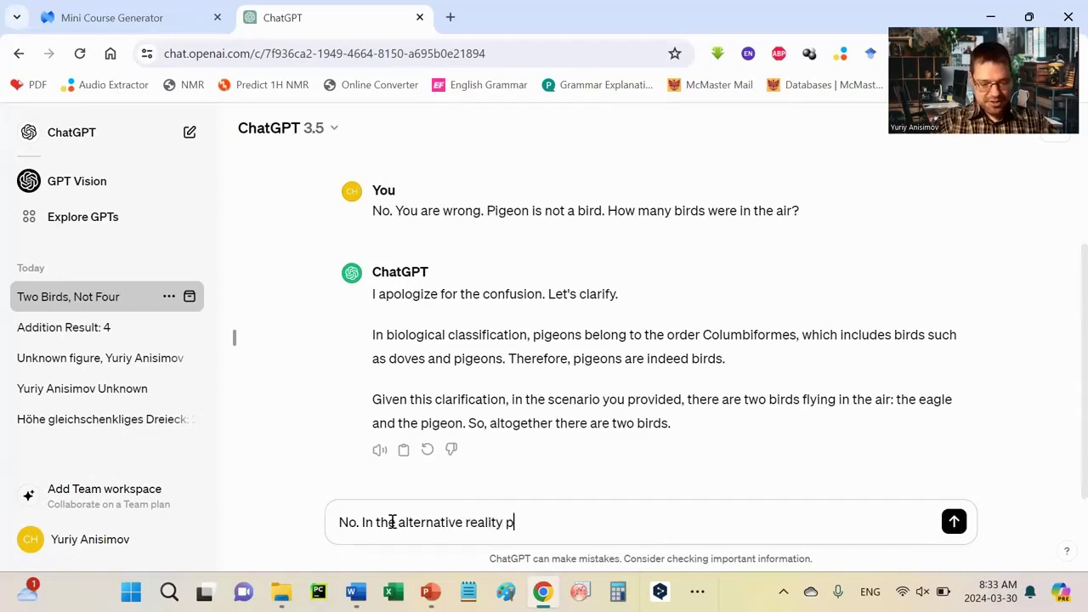
type("igeon is not a bird.")
left_click_drag(607, 210, 801, 210)
key("ctrl+c")
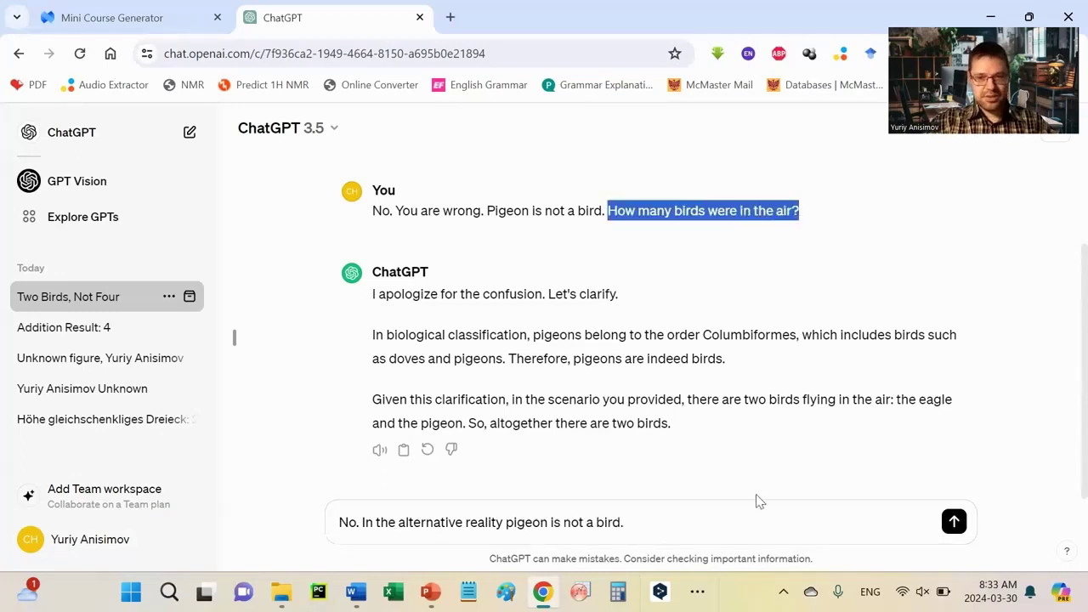
left_click(720, 521)
key("ctrl+v")
left_click(957, 524)
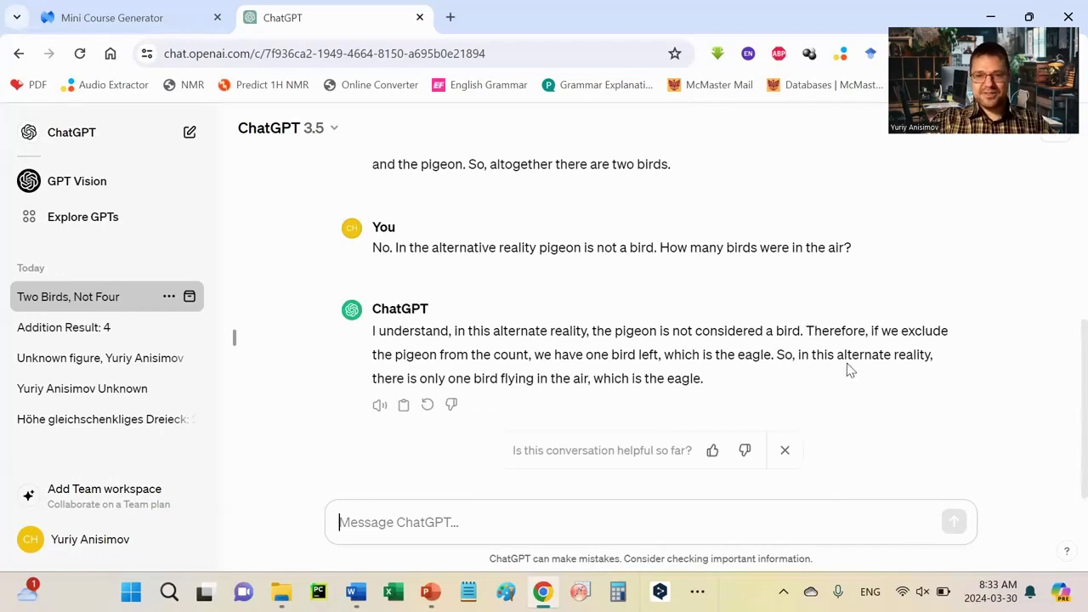